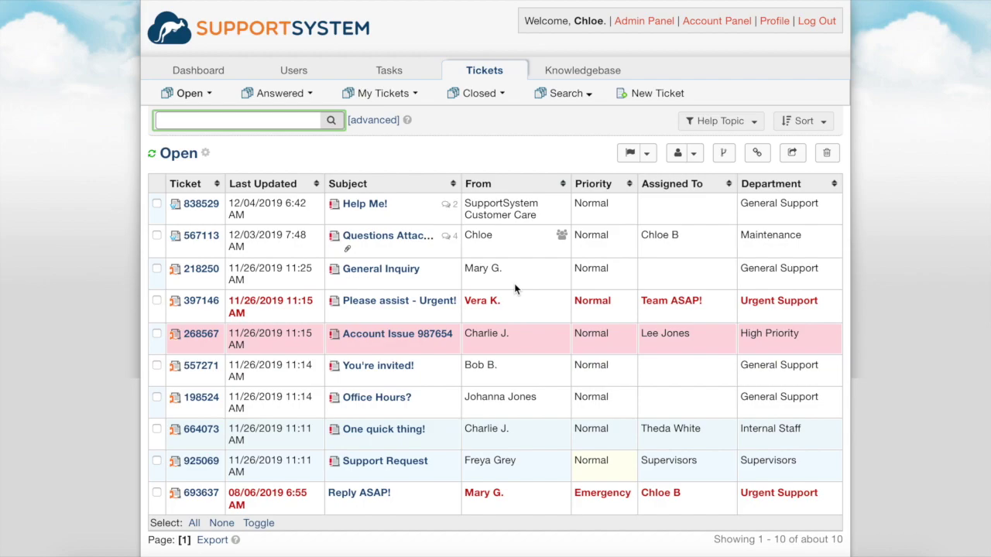
Step: Open the General Support department for editing from the departments list in the admin panel
left_click(633, 24)
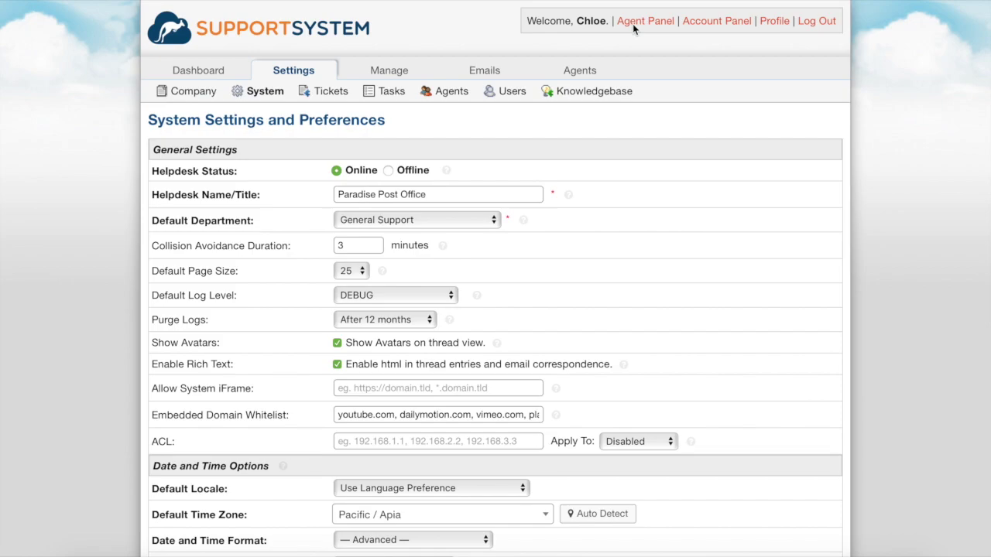
mouse_move(599, 75)
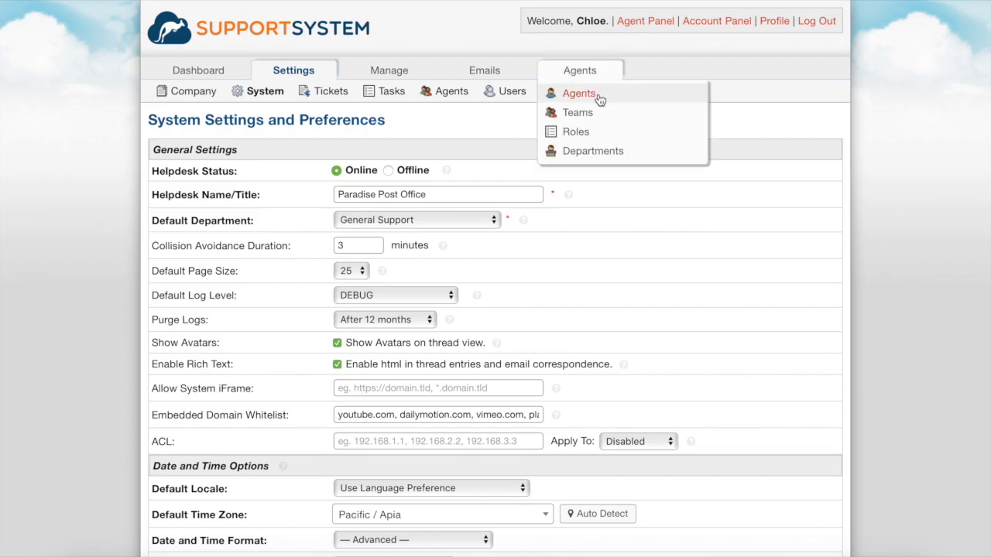
left_click(598, 151)
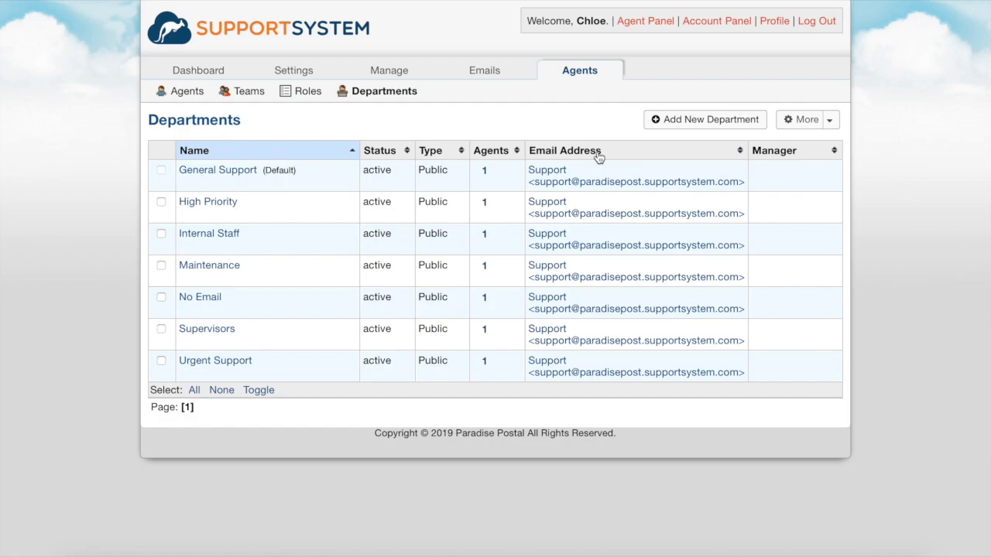
left_click(237, 171)
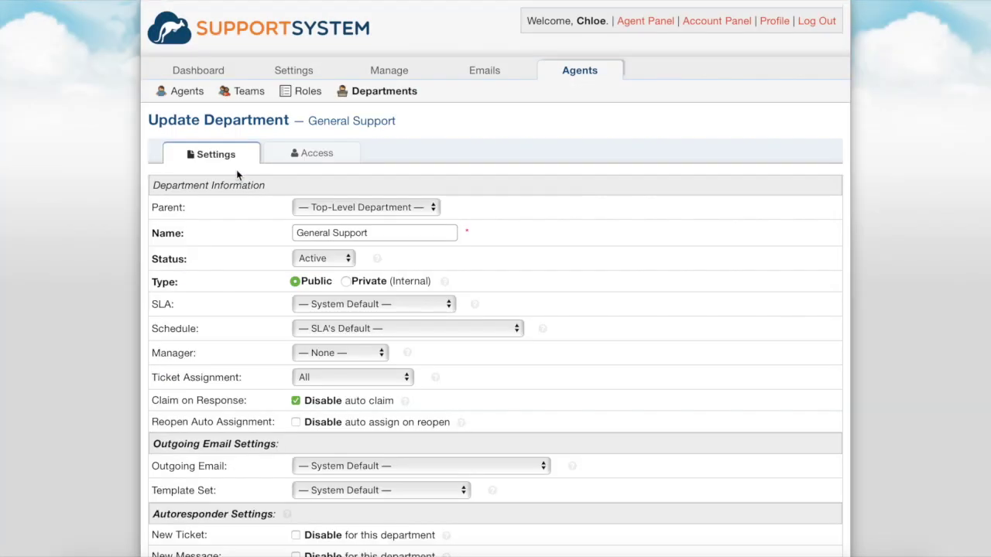
Step: Examine General Support's parent and status options and the help notes on type, ticket assignment and auto claim
left_click(306, 216)
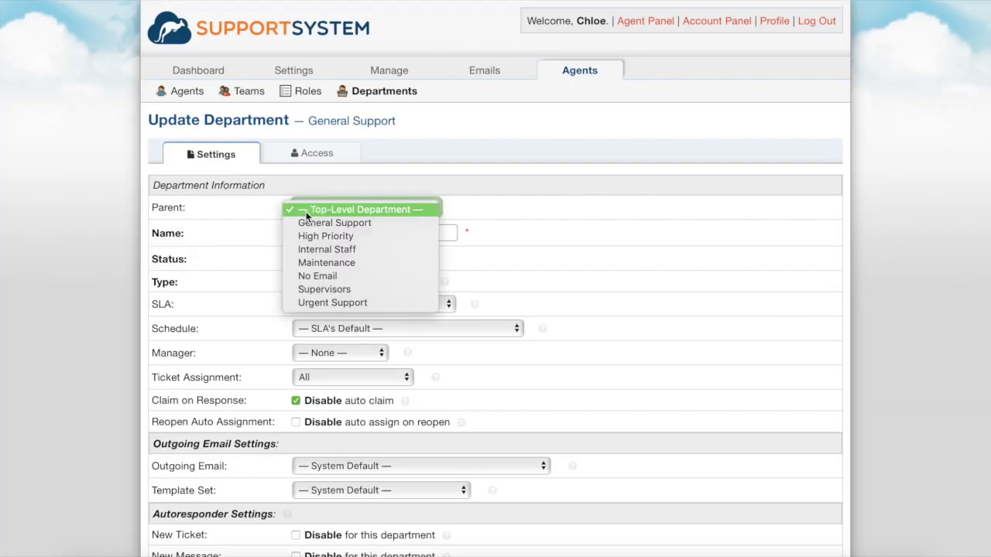
left_click(306, 212)
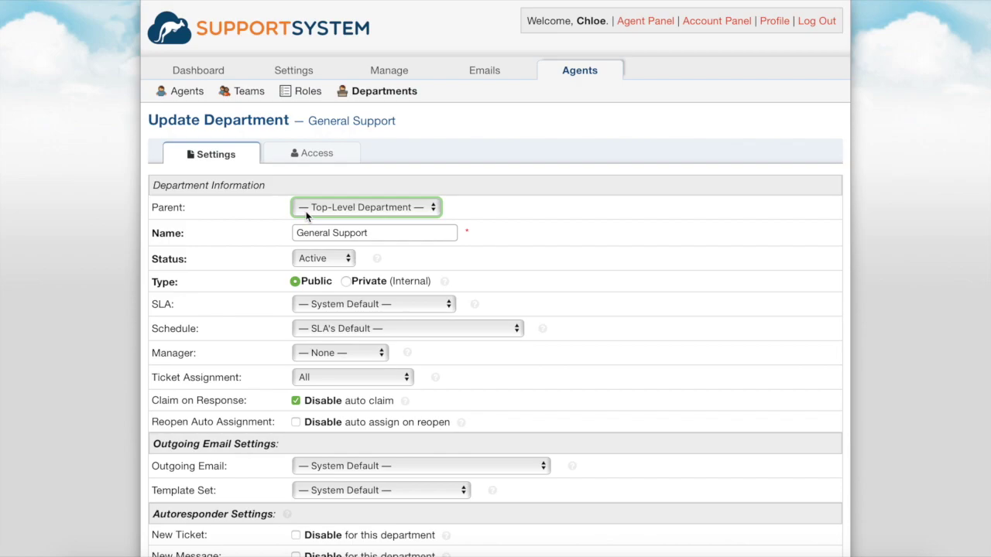
left_click(328, 258)
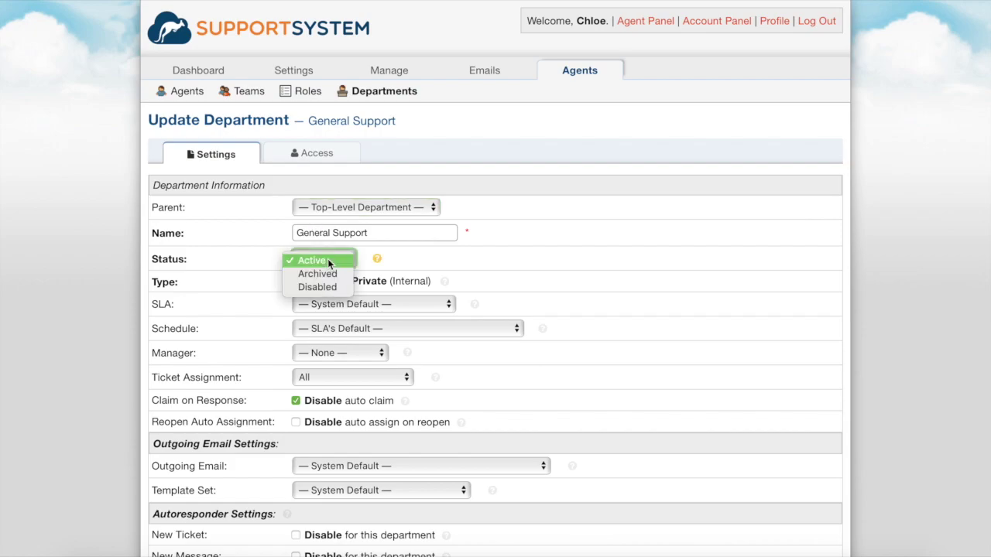
left_click(372, 270)
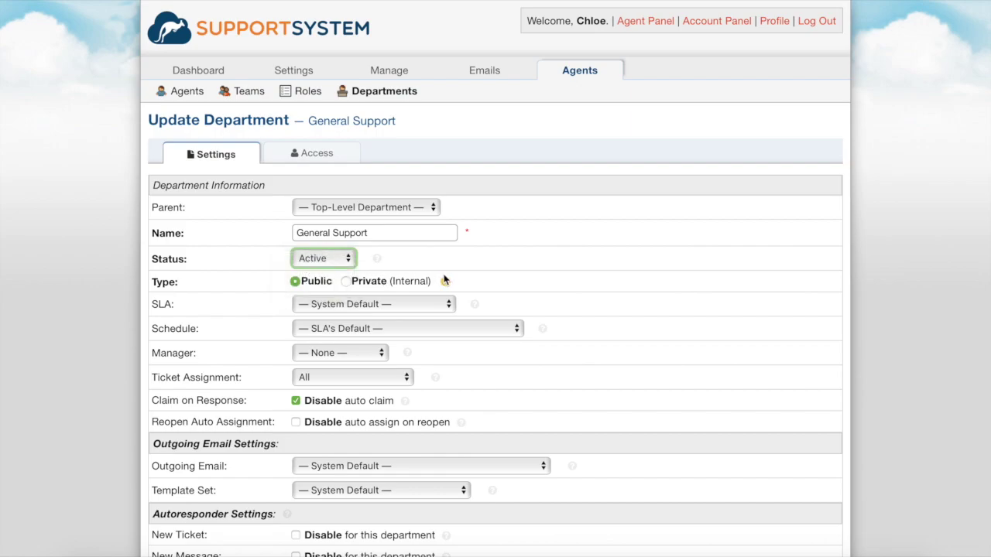
mouse_move(447, 284)
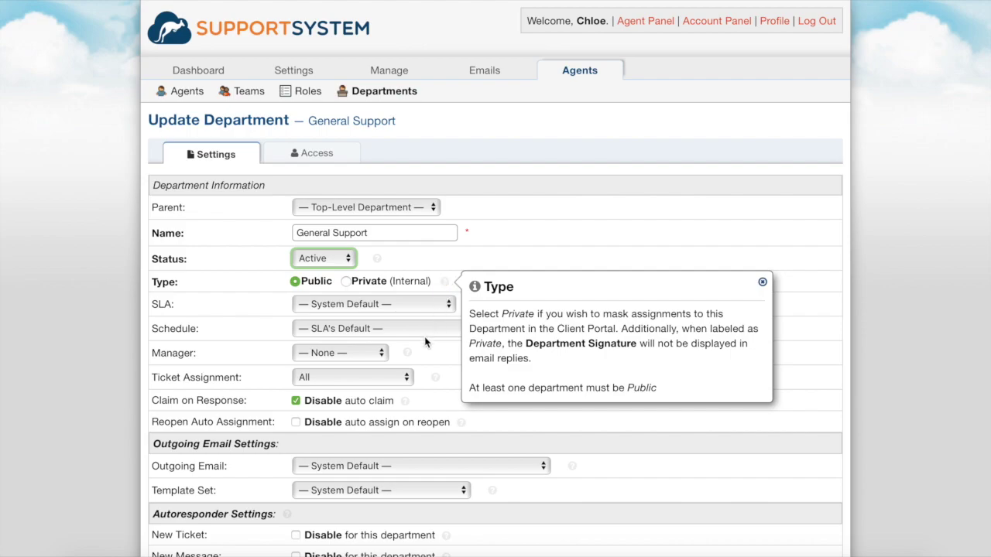
left_click(407, 354)
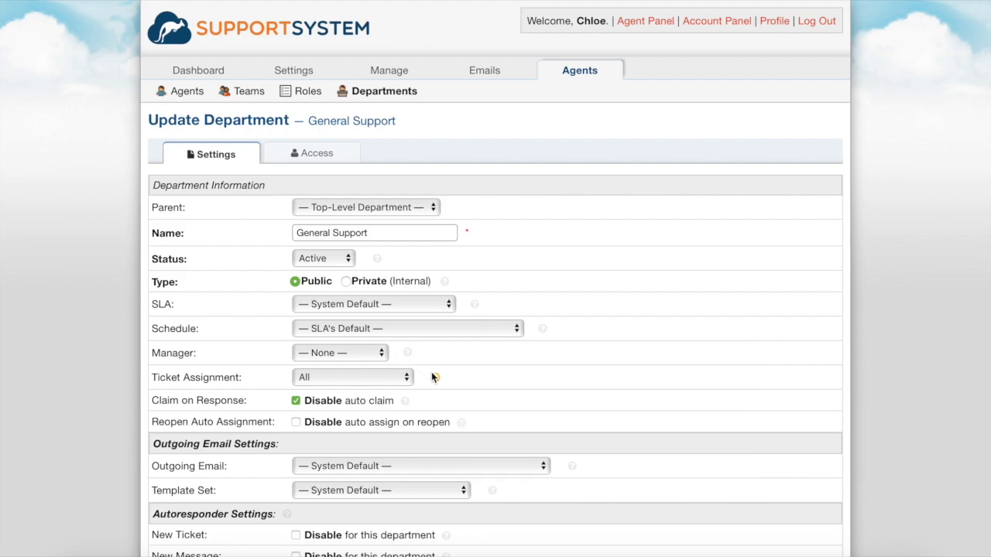
mouse_move(436, 379)
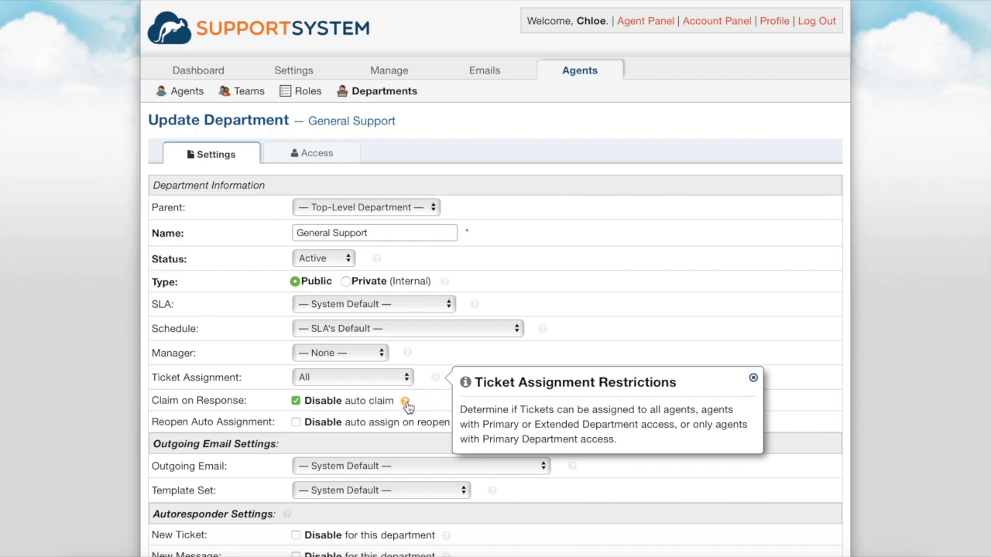
mouse_move(407, 403)
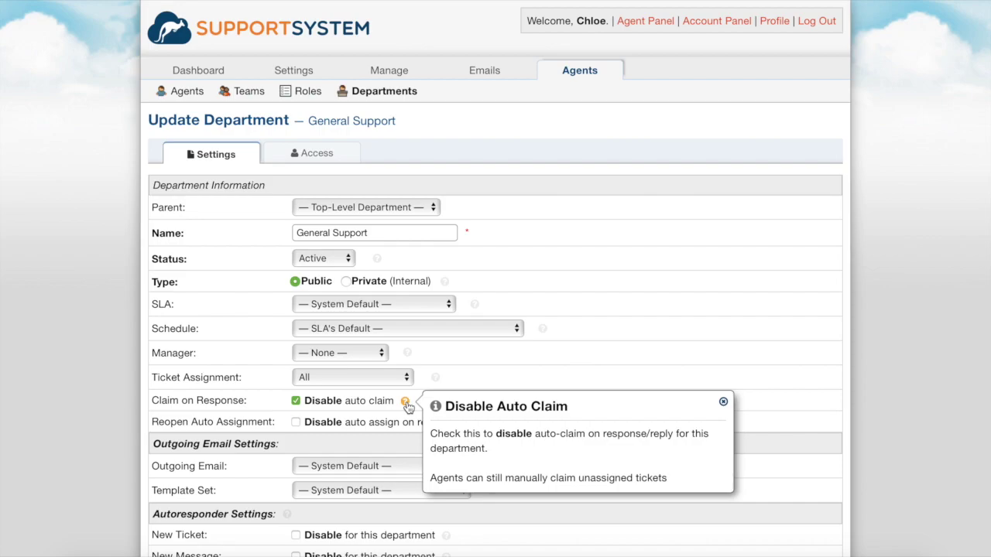
scroll(407, 404, "down", 3)
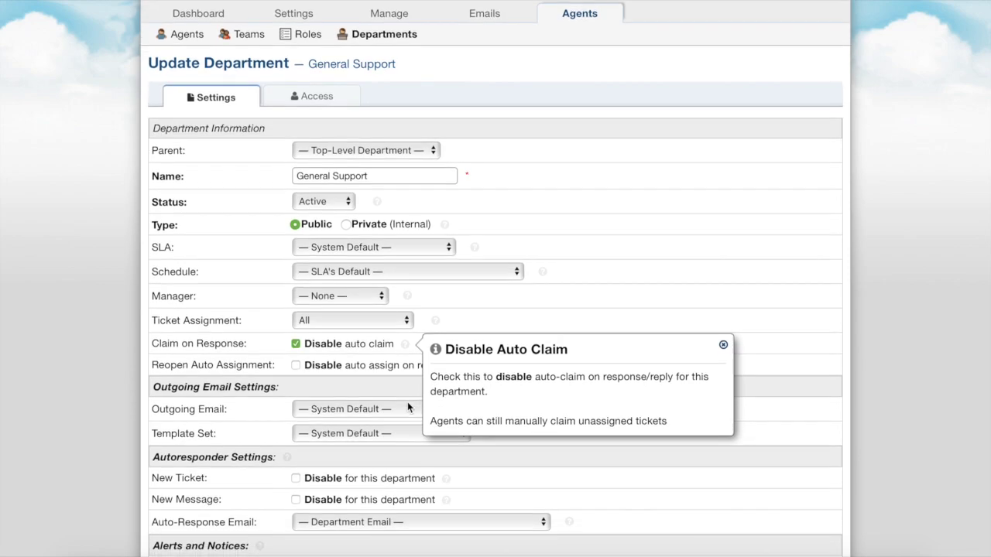
scroll(408, 402, "down", 1)
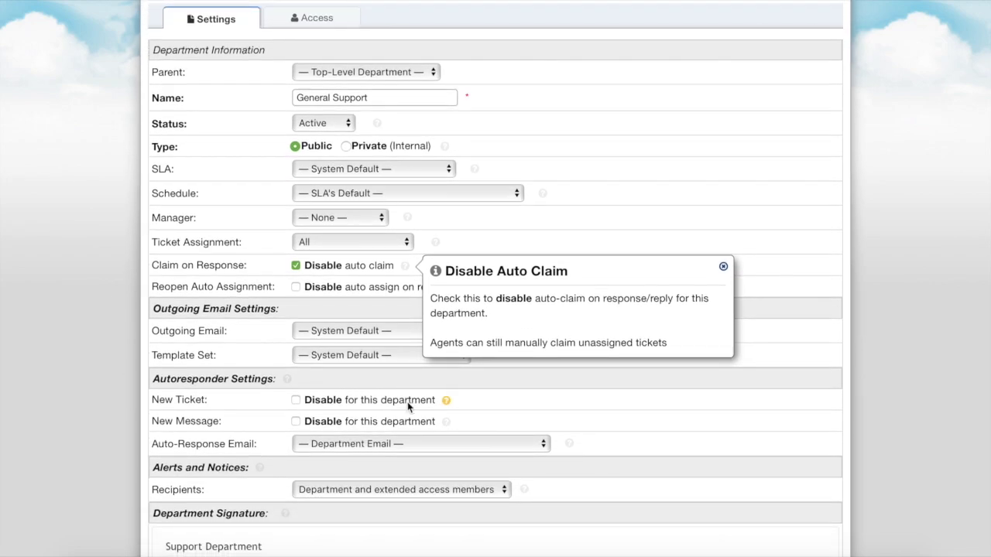
left_click(723, 266)
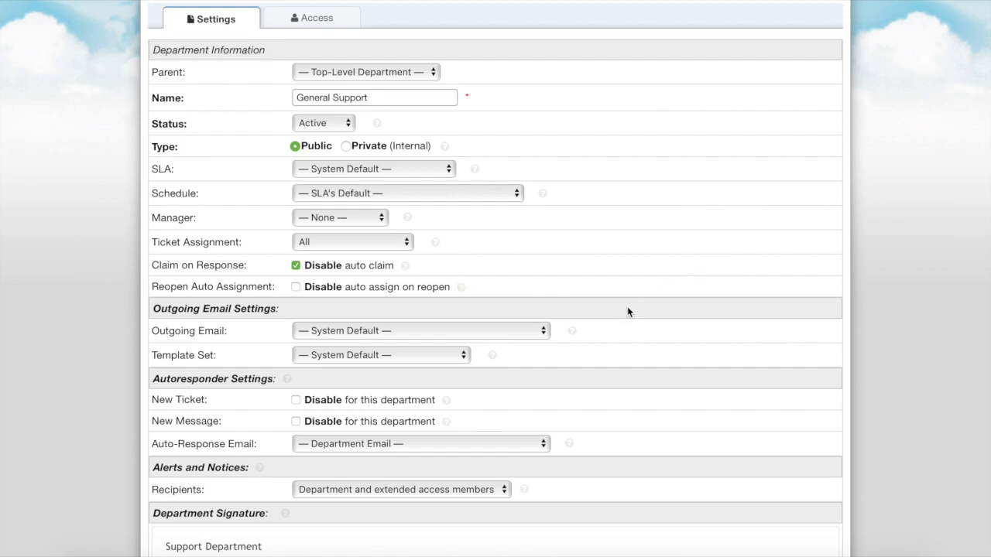
Step: Read the help notes for the department's outgoing email, template set, autoresponder settings and alert recipients
scroll(627, 306, "down", 2)
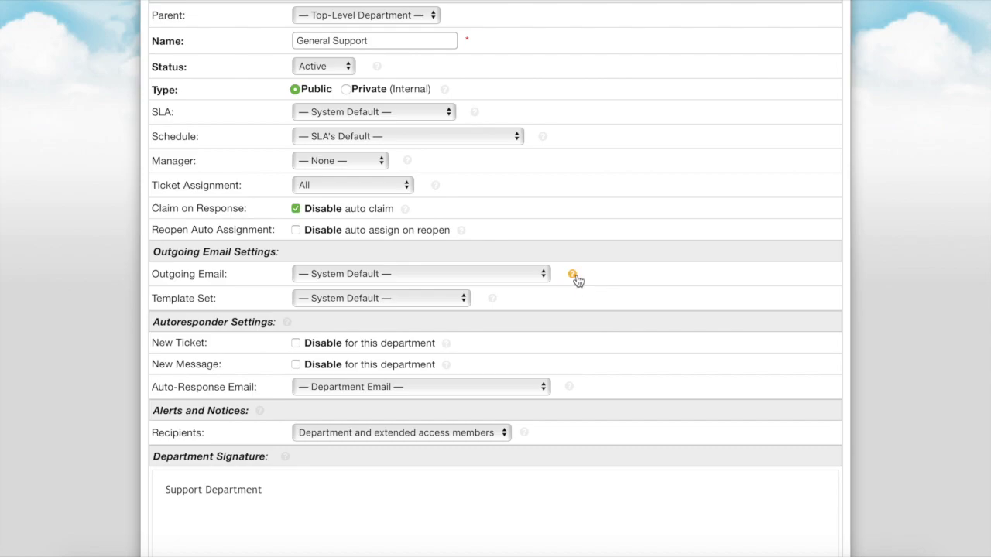
mouse_move(573, 275)
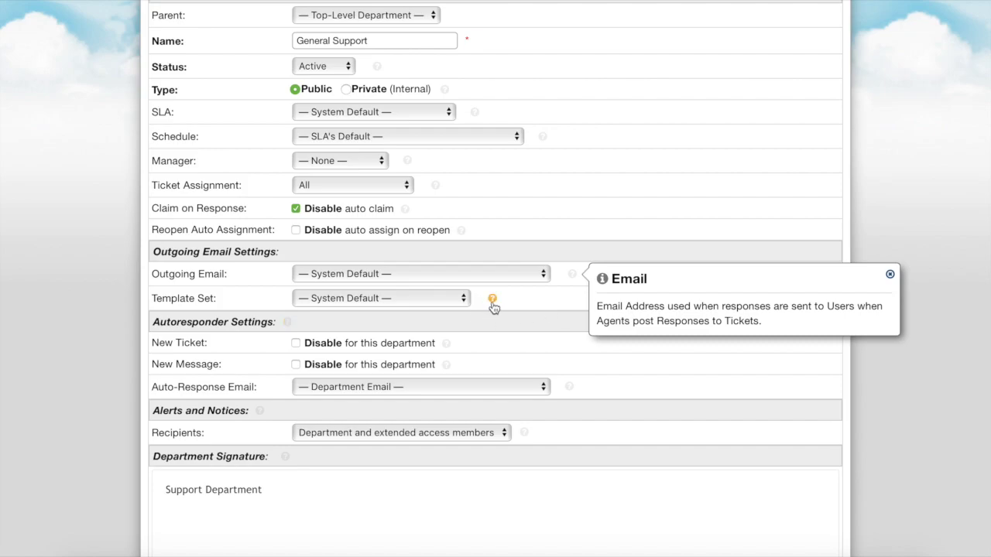
mouse_move(493, 308)
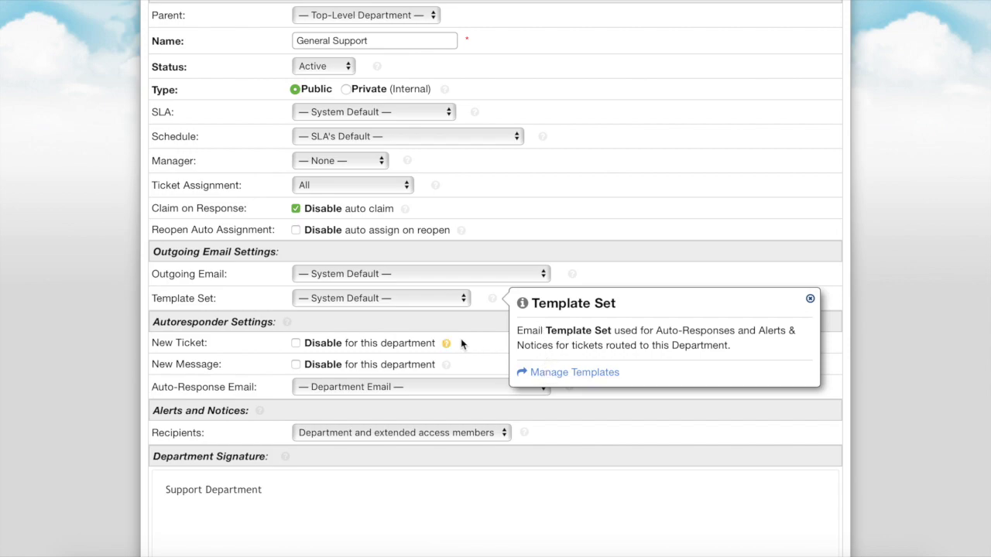
mouse_move(447, 345)
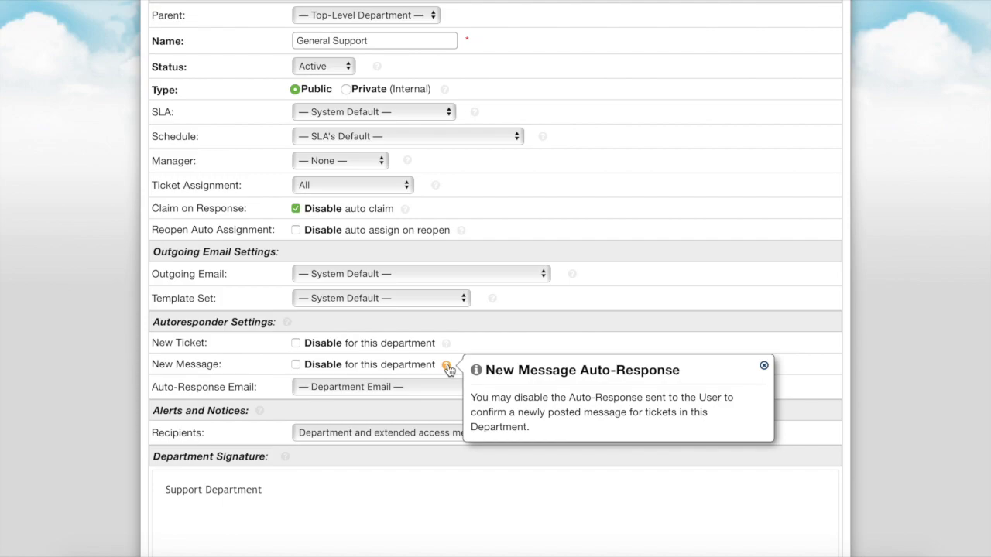
scroll(448, 370, "down", 2)
mouse_move(569, 292)
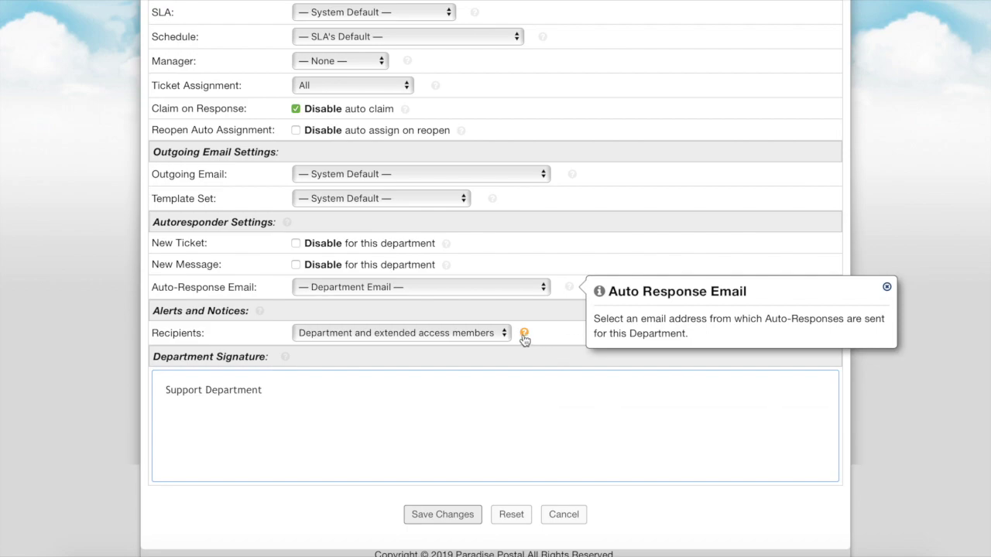
mouse_move(524, 339)
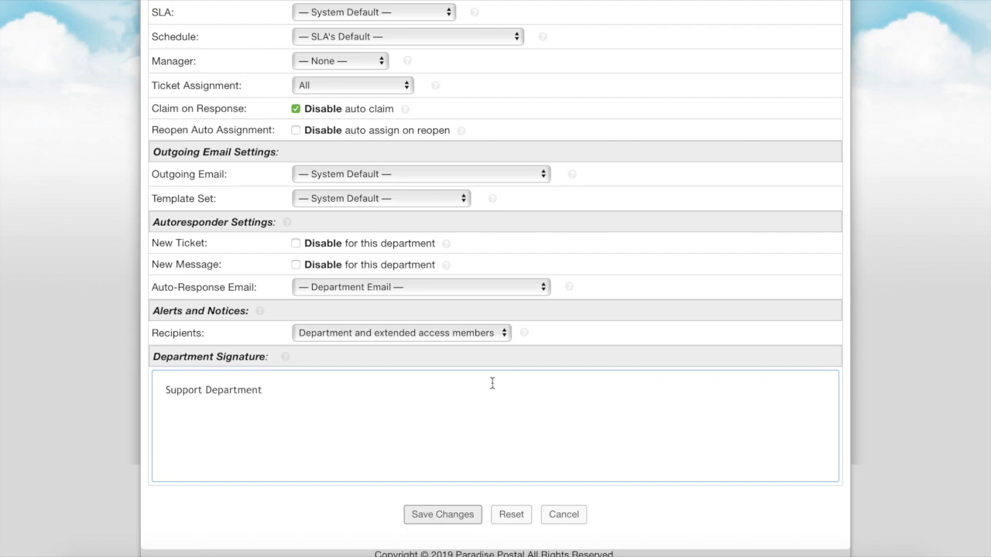
Step: Disable alerts for the first agent with extended access to General Support and save the department
scroll(491, 384, "up", 5)
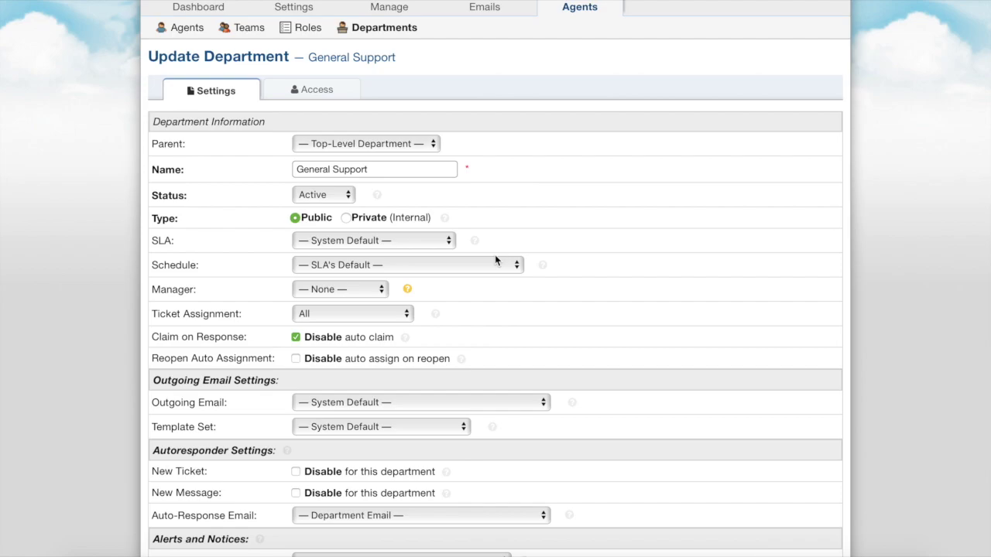
left_click(342, 91)
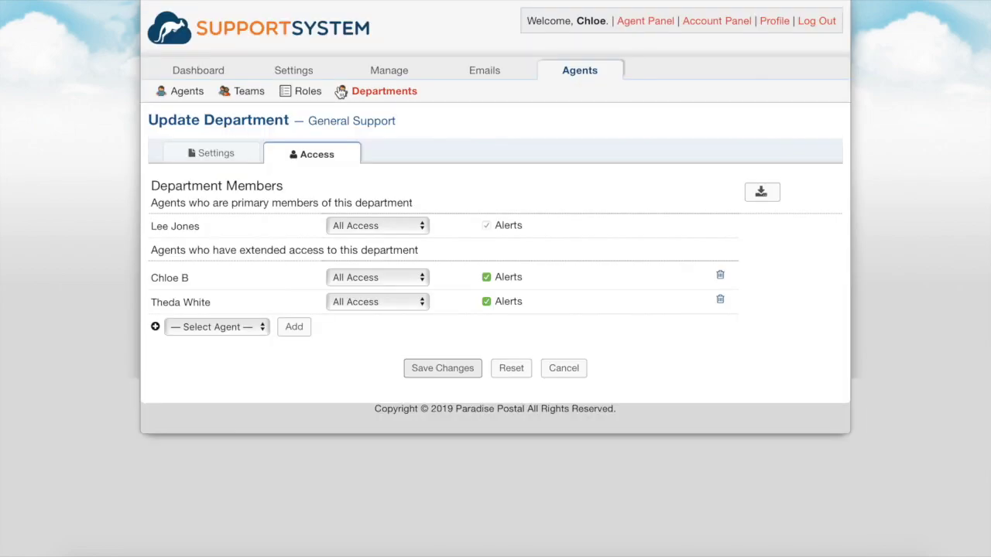
left_click(486, 277)
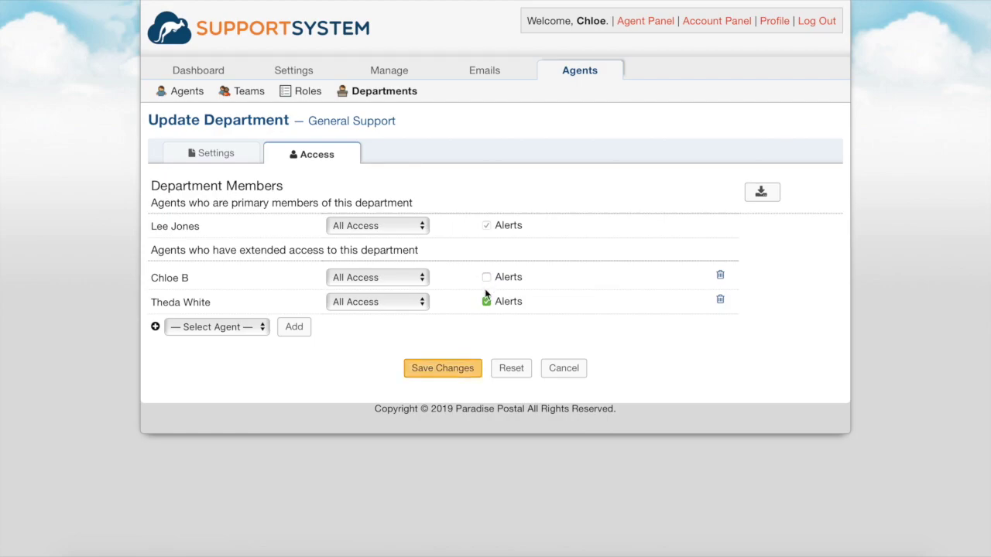
left_click(465, 369)
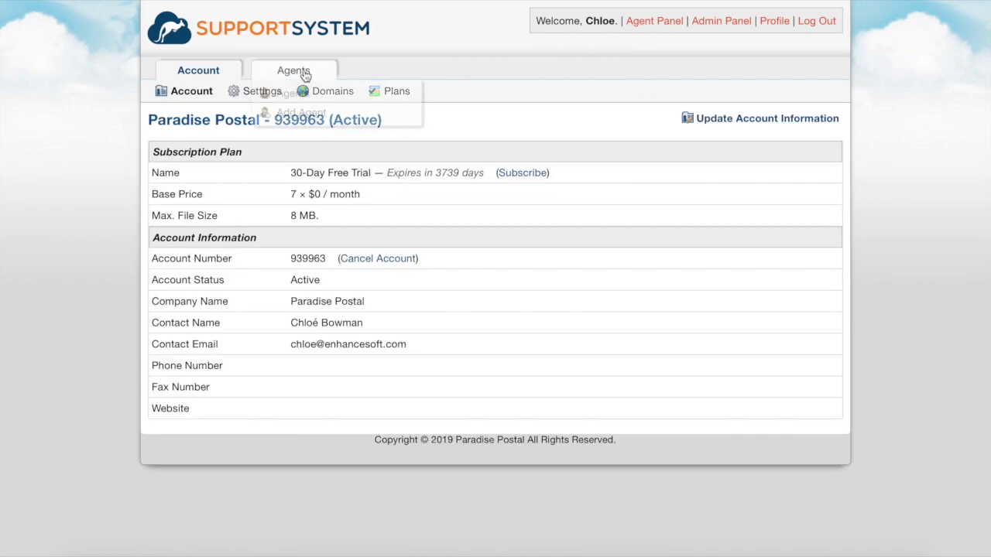
Step: Start a new agent in the account's agent list and enter the agent's first name, last name and email address
left_click(305, 74)
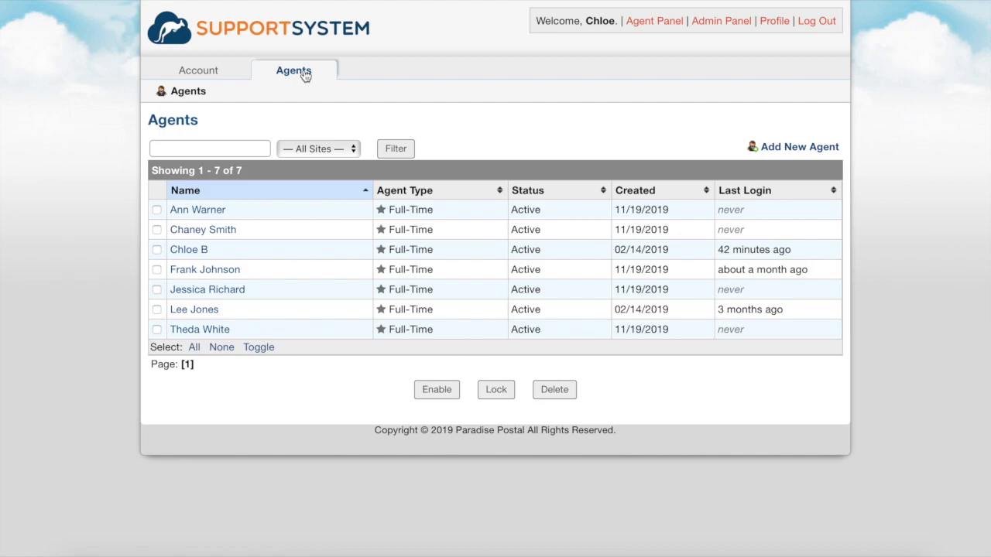
left_click(775, 151)
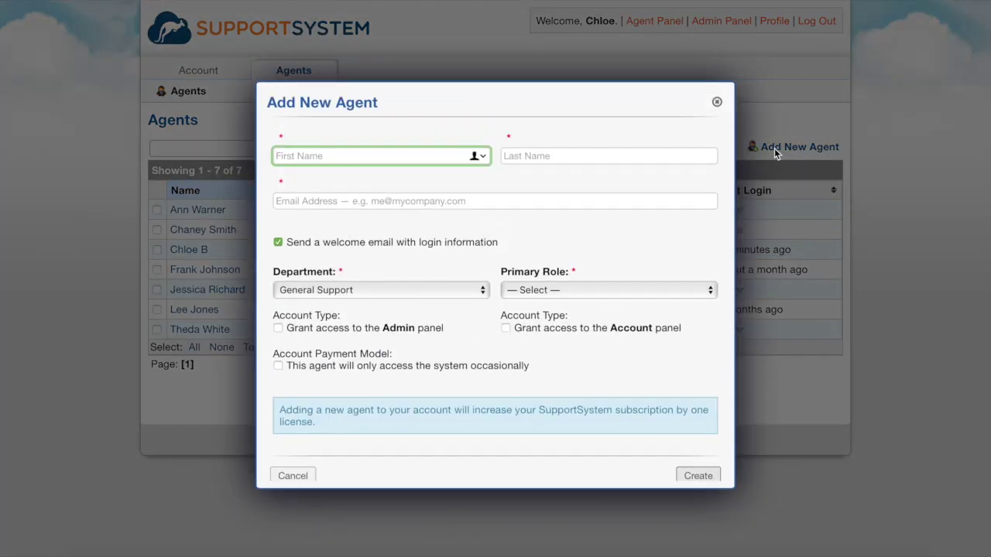
type("Oscar")
key("Tab")
type("O")
key("Tab")
type("oscar@noemail.com")
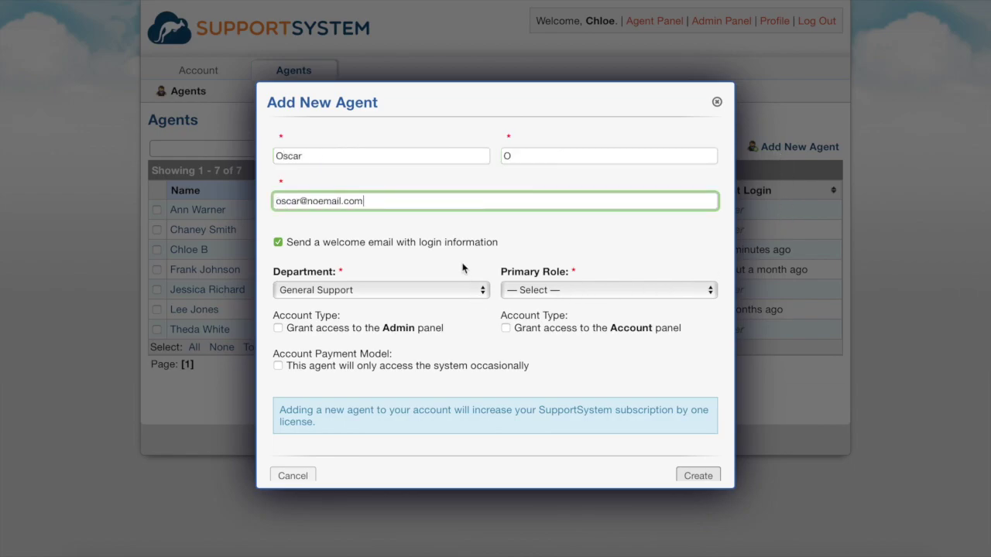
Step: Keep the welcome email enabled, assign the Maintenance department and Expanded Access primary role, and create the agent
left_click(448, 242)
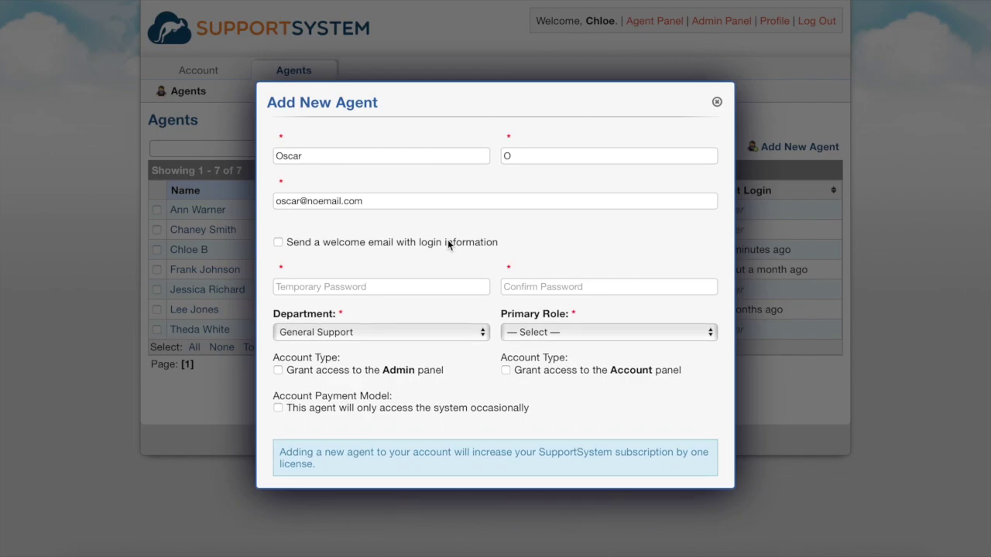
left_click(448, 242)
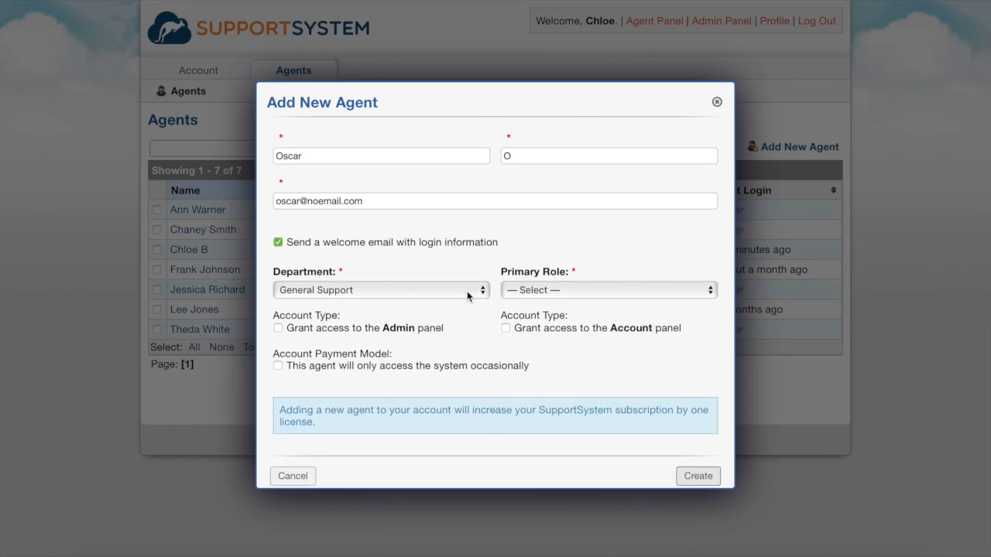
left_click(468, 291)
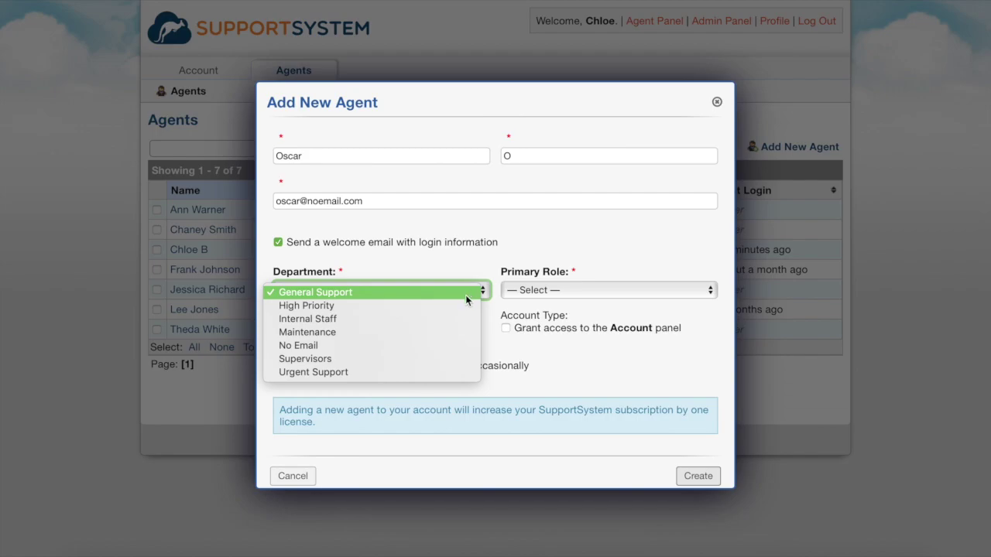
left_click(463, 331)
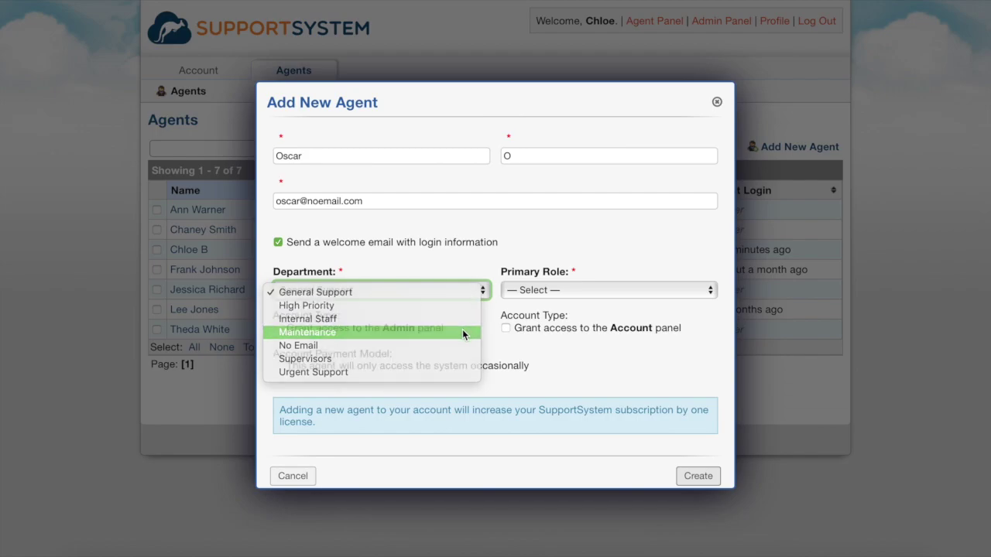
left_click(523, 294)
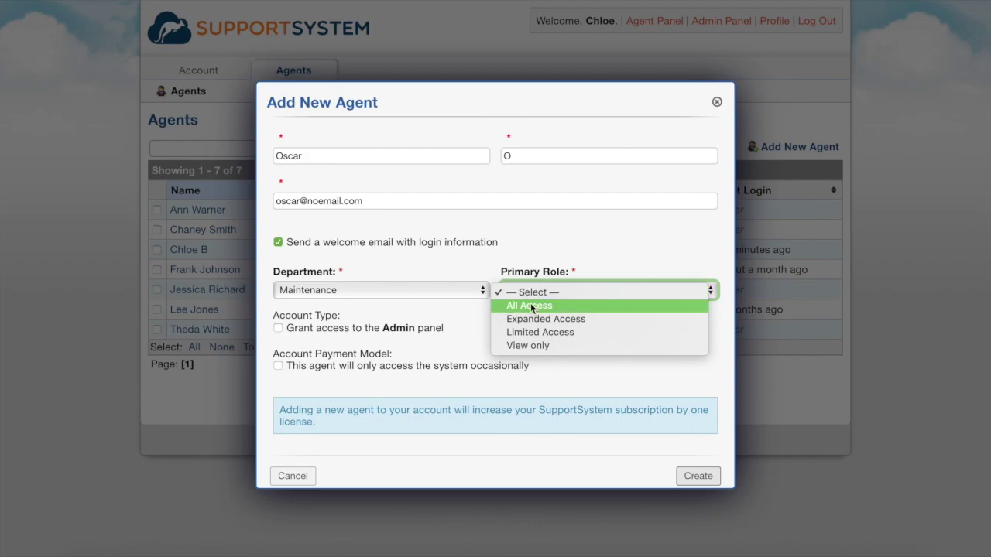
left_click(533, 319)
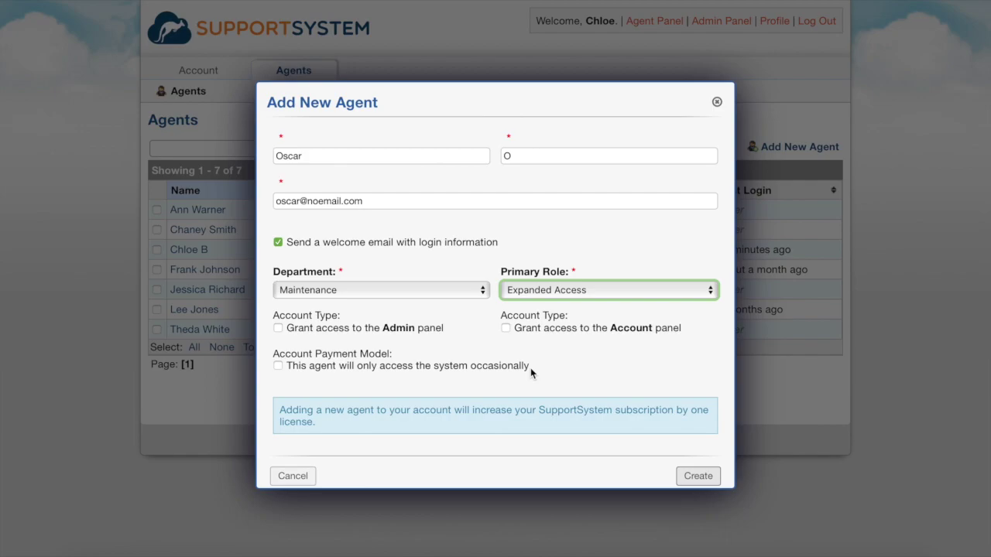
left_click(699, 476)
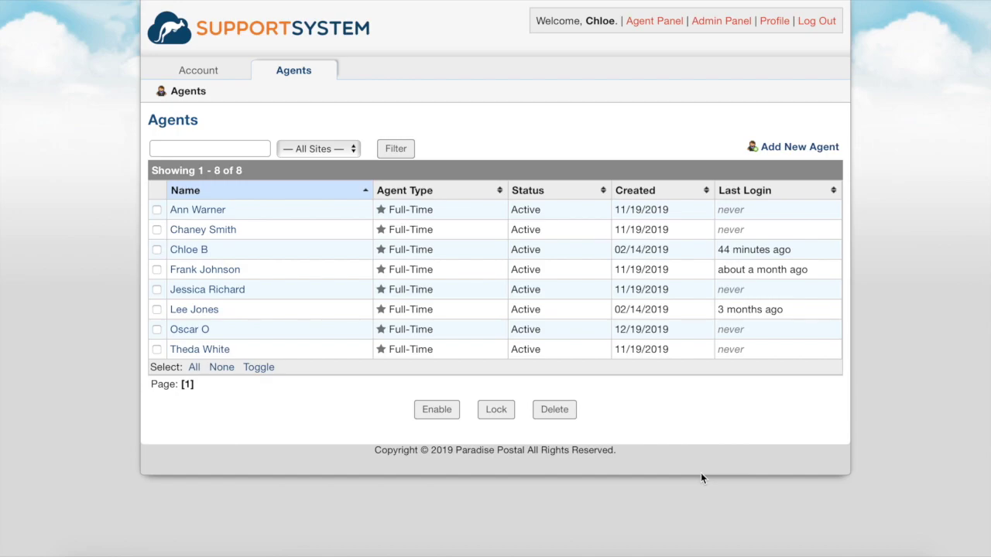
Step: Open the newly created agent's account information and review the options for setting the agent's password without changing it
left_click(186, 331)
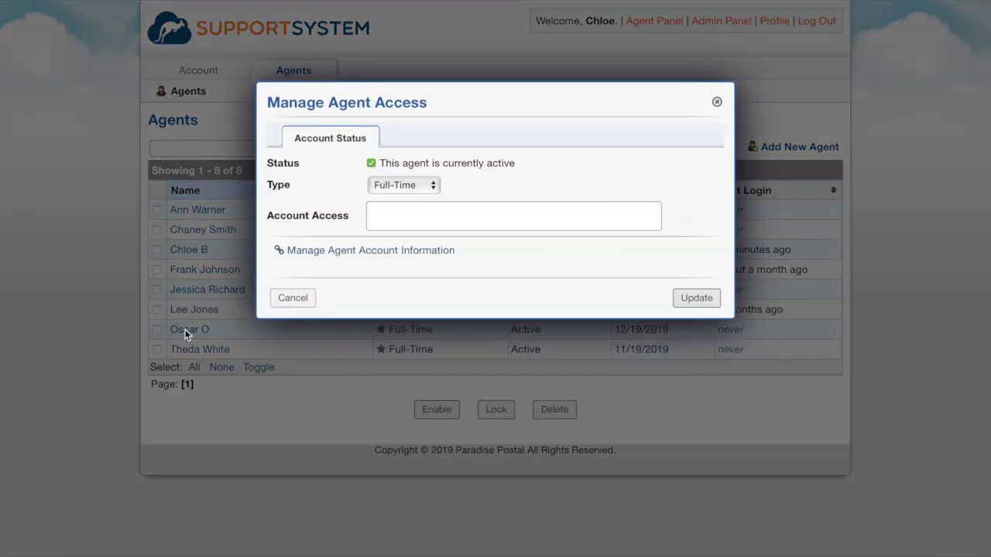
left_click(307, 259)
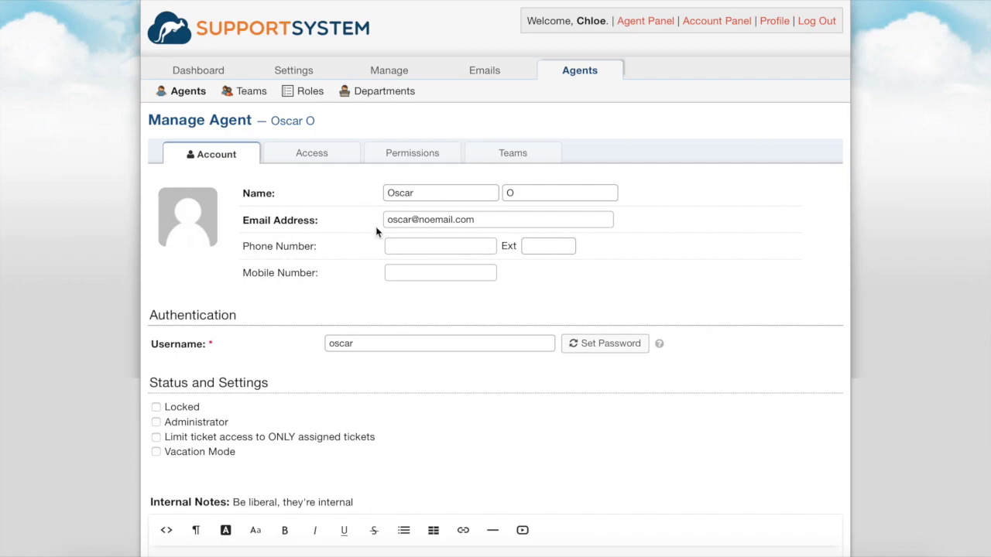
left_click(575, 352)
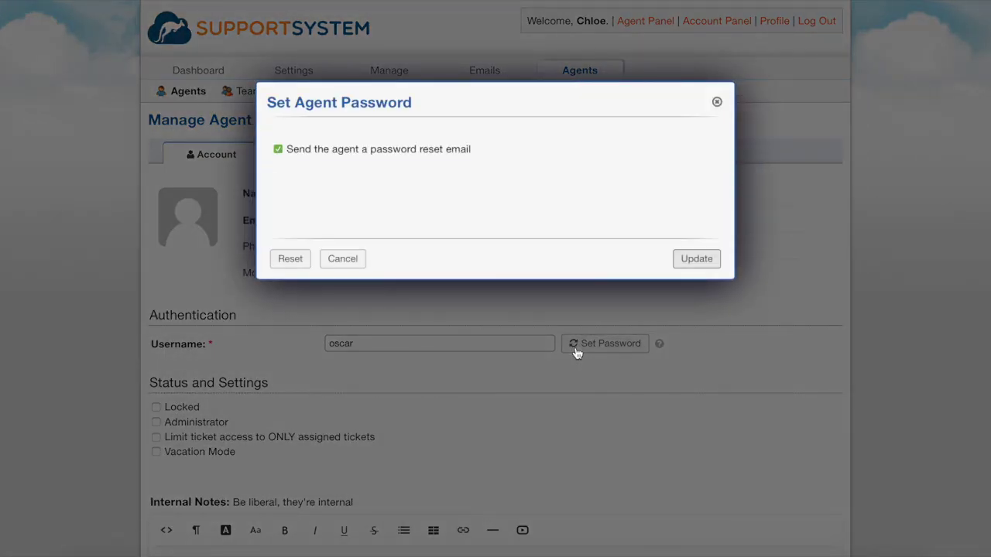
left_click(420, 149)
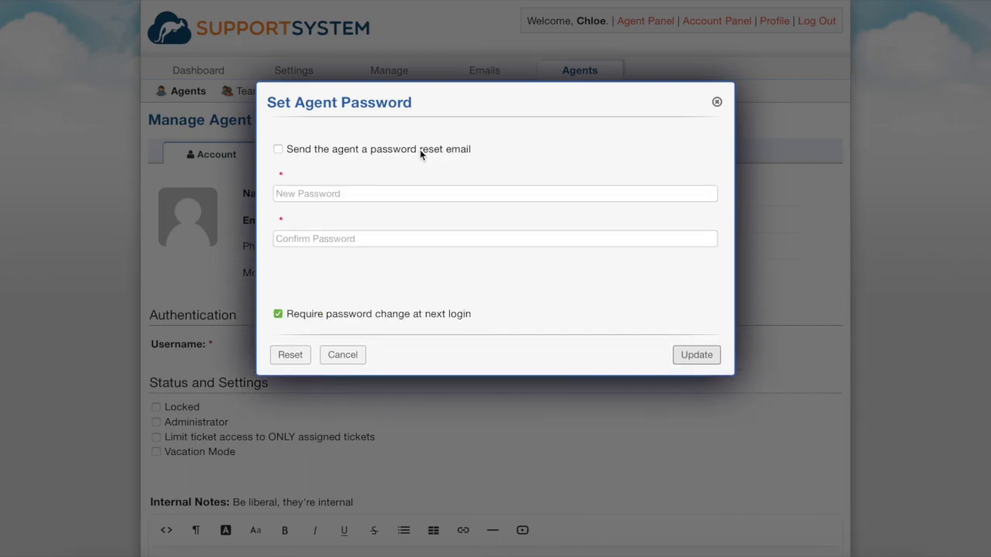
left_click(717, 102)
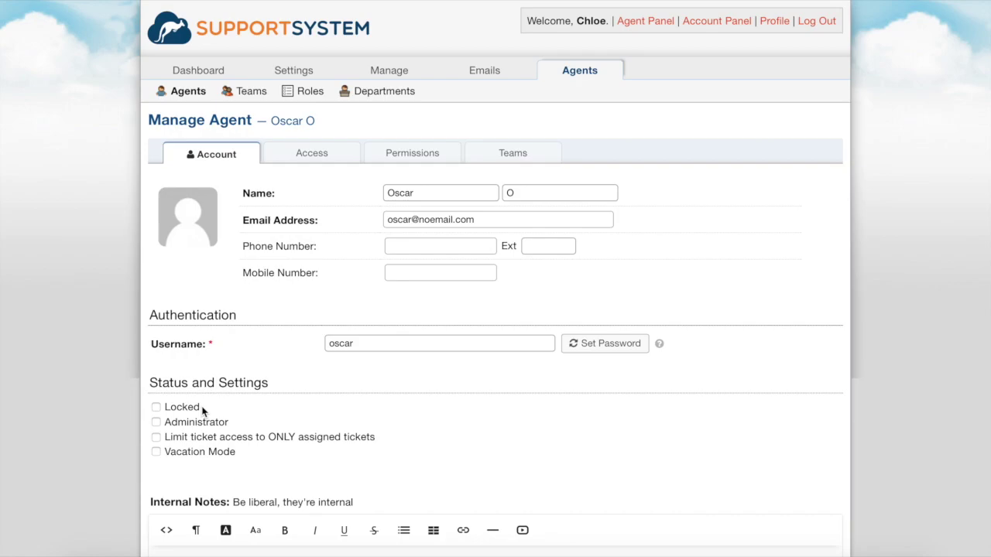
Step: Review the new agent's Locked, Administrator and limit-to-assigned-tickets status settings
left_click(156, 410)
left_click(155, 424)
left_click(157, 439)
Step: Give the new agent extended access to General Support with the Expanded Access role, turn its alerts off and save
left_click(307, 159)
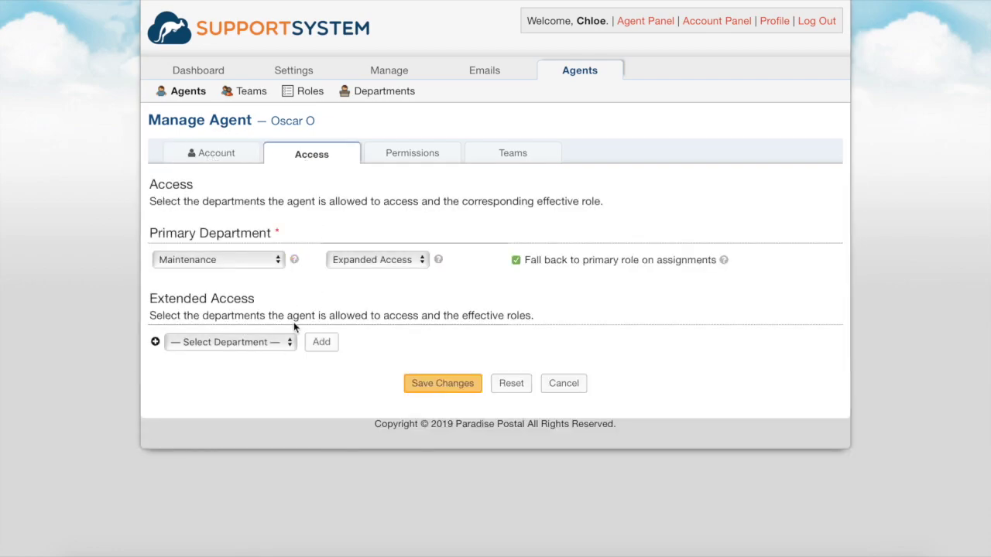
left_click(278, 343)
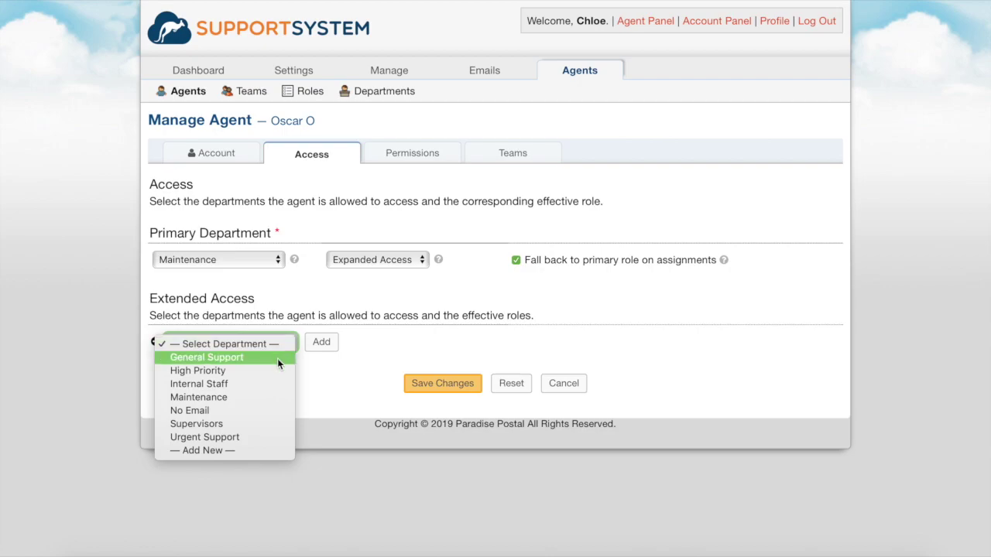
left_click(277, 358)
left_click(317, 346)
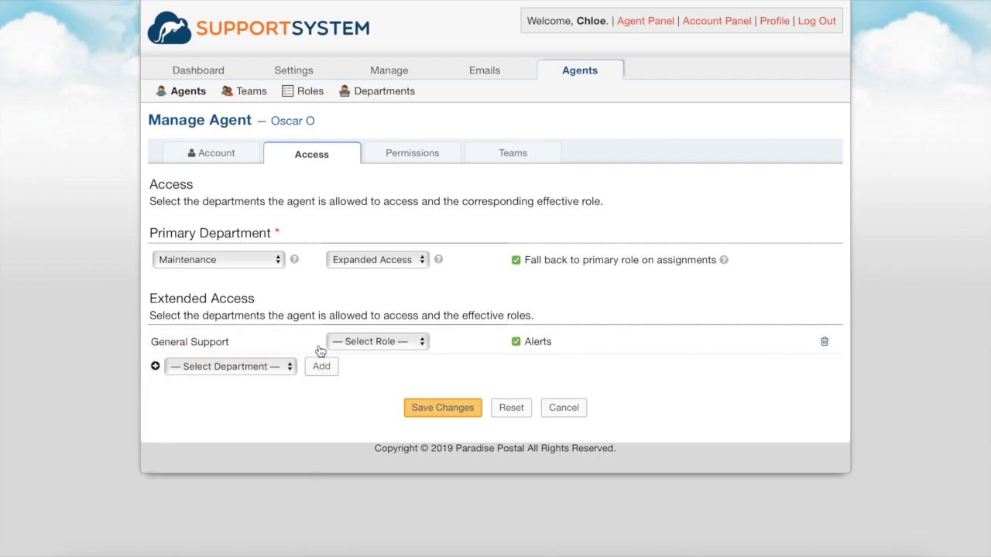
left_click(343, 341)
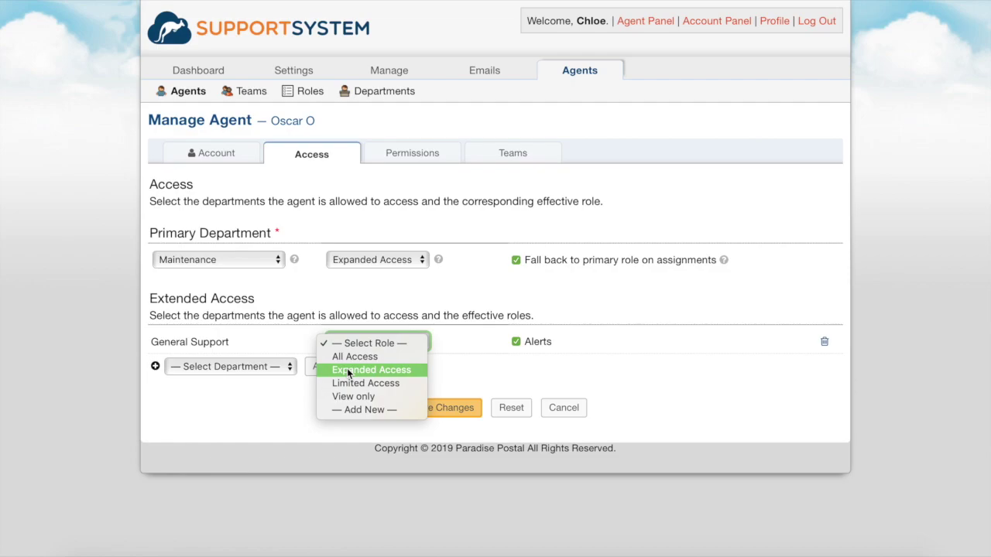
left_click(347, 369)
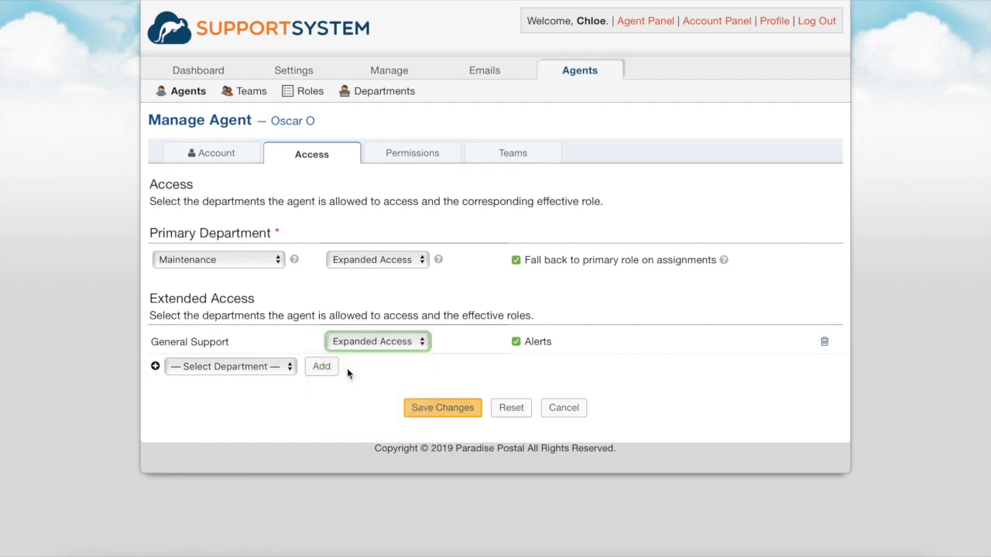
left_click(516, 342)
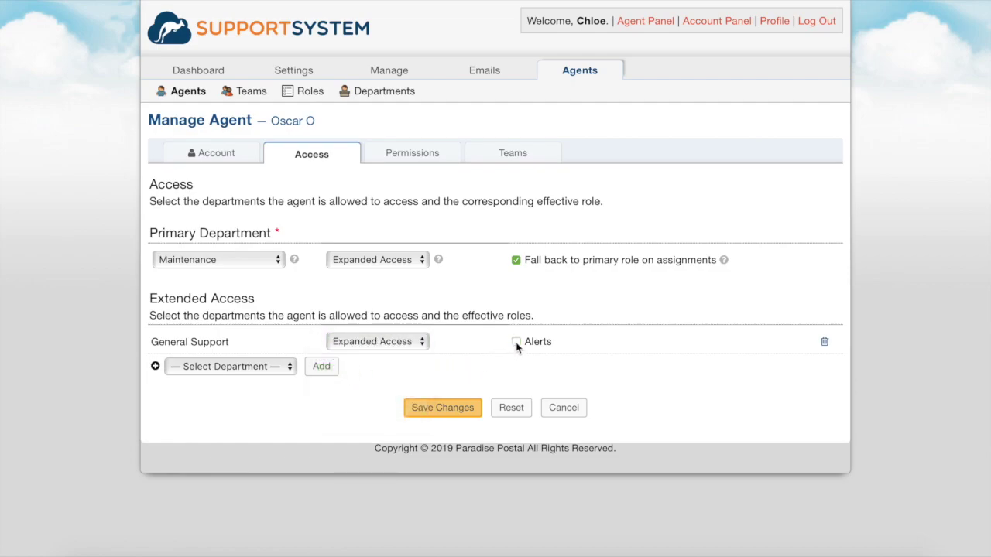
left_click(463, 409)
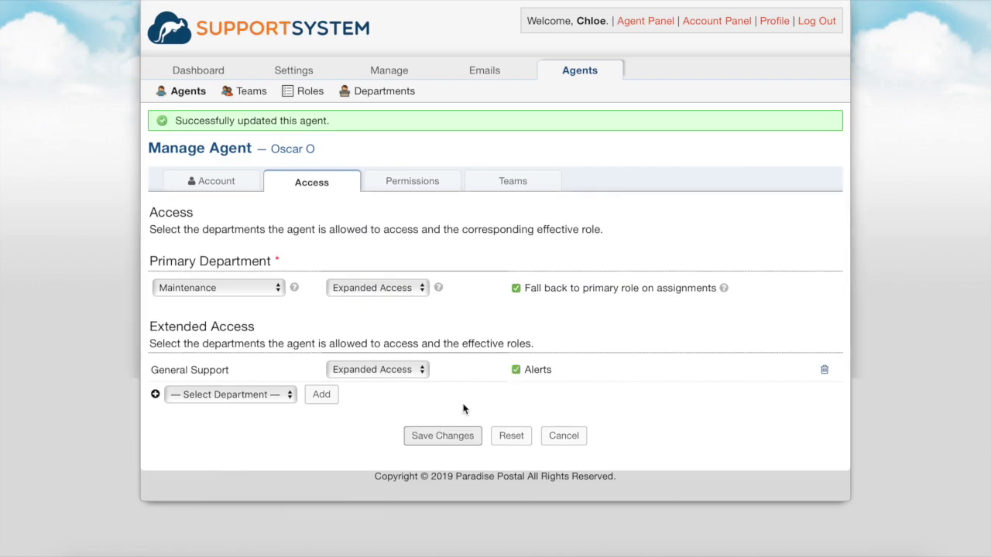
Step: Review the new agent's permissions for users, organizations, knowledgebase and miscellaneous functions
left_click(433, 181)
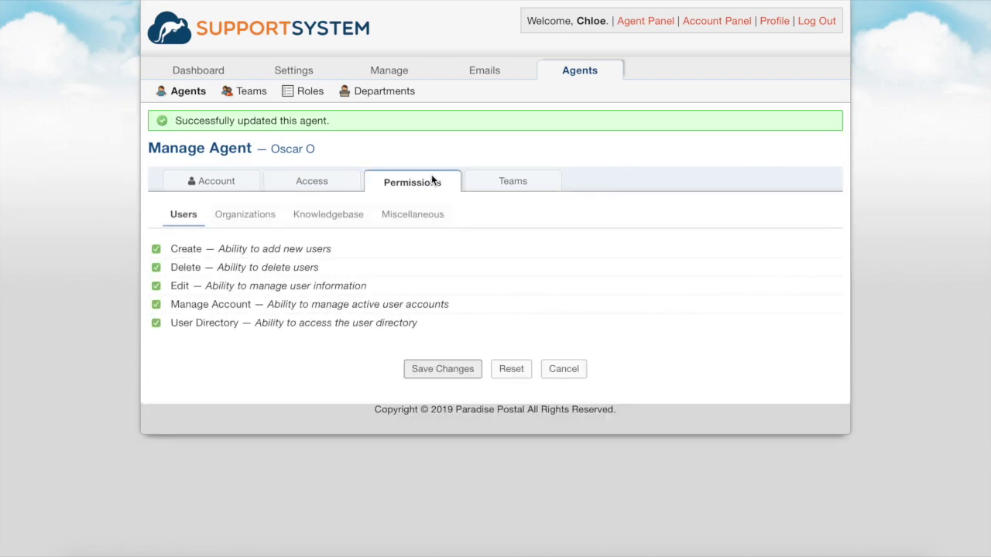
left_click(268, 214)
left_click(325, 216)
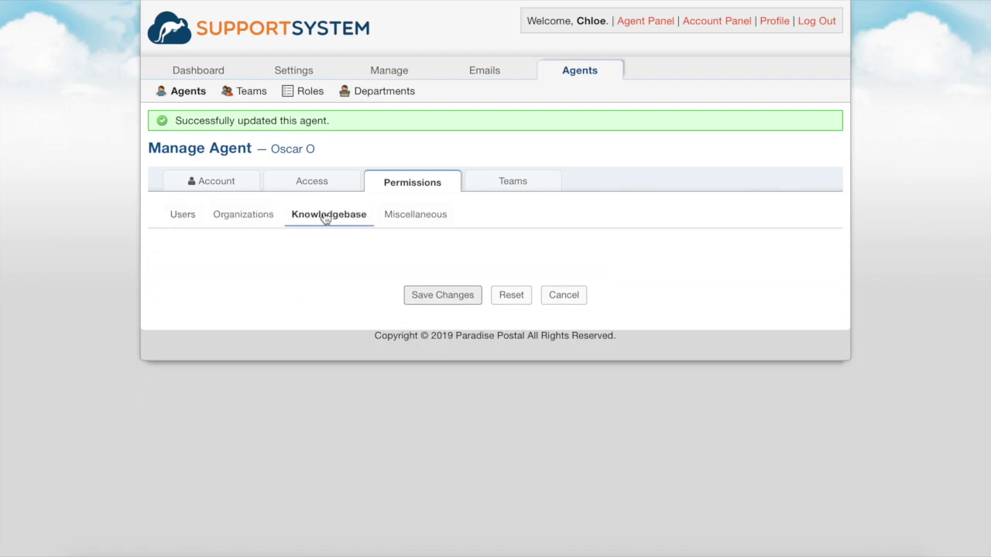
left_click(402, 216)
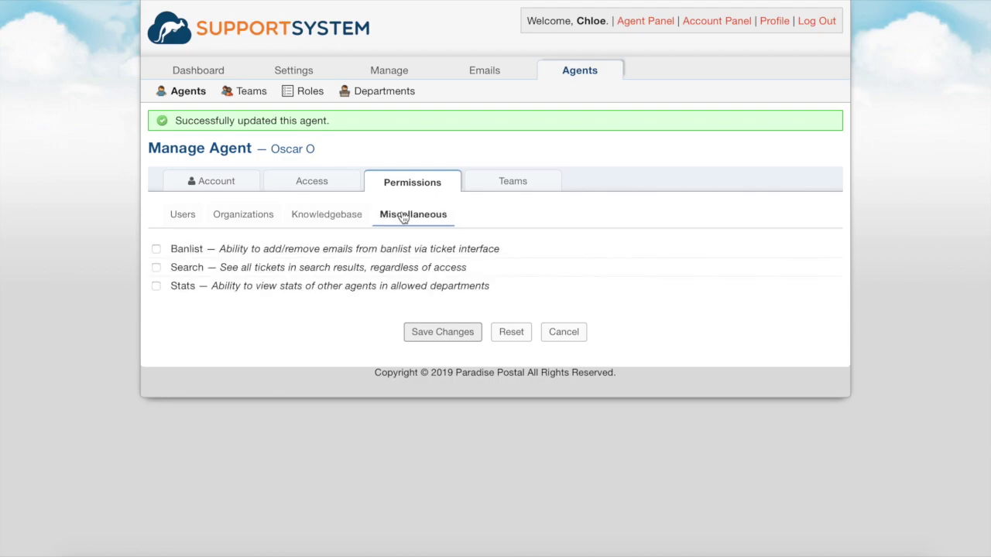
Step: Assign the new agent to Team ASAP! with alerts disabled, save the agent and show the list of teams
left_click(483, 187)
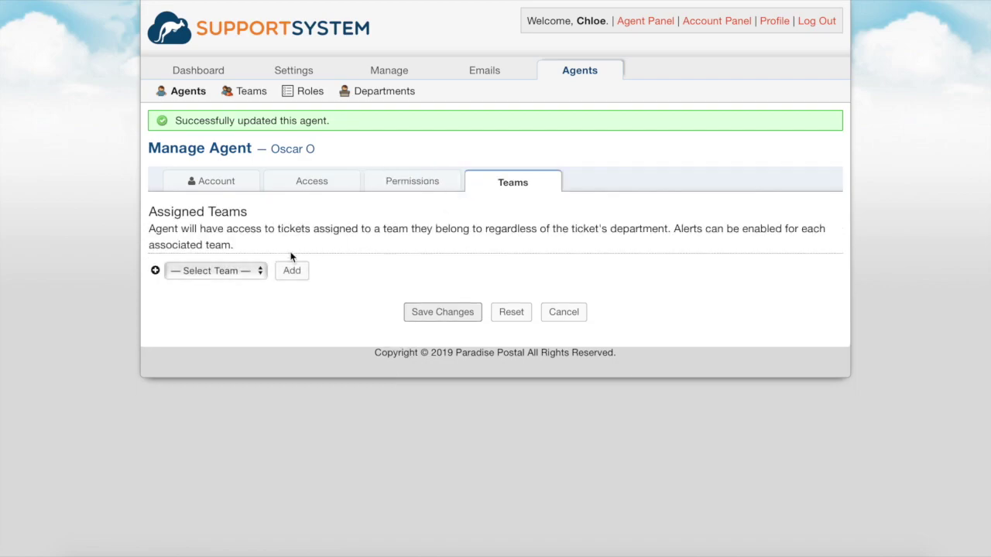
left_click(254, 271)
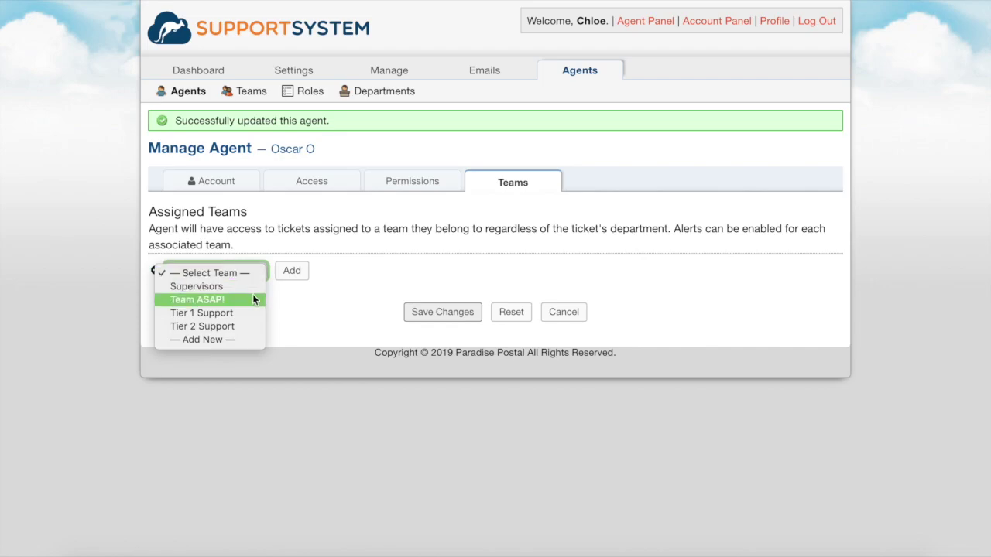
left_click(252, 299)
left_click(293, 277)
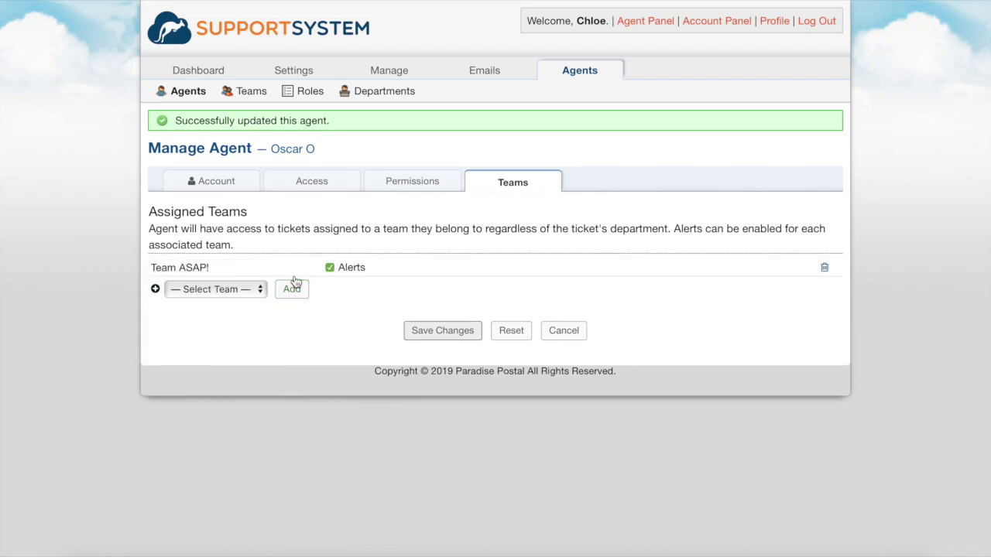
left_click(330, 268)
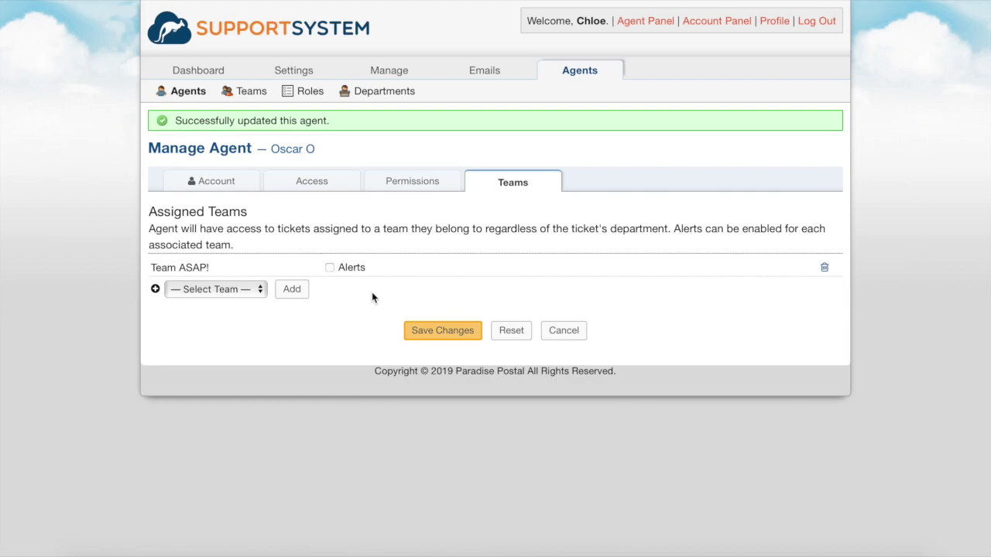
left_click(422, 337)
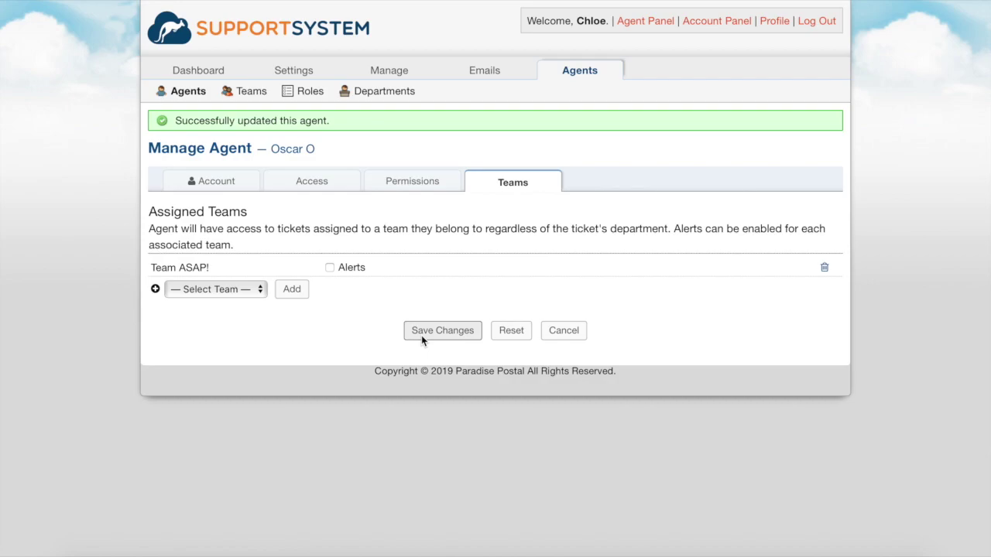
left_click(262, 91)
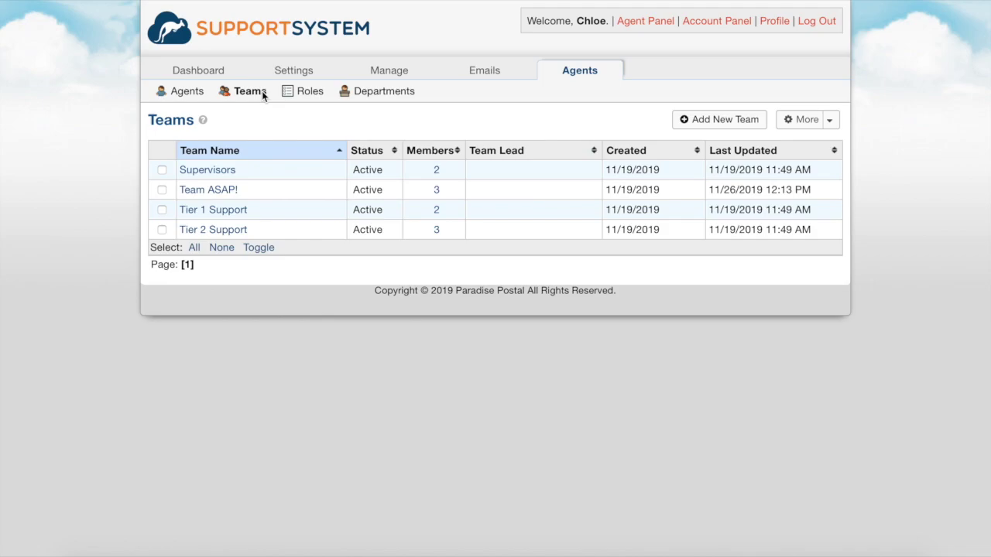
Step: Start a new help topic named Other and set its parent topic to General Inquiry
mouse_move(367, 73)
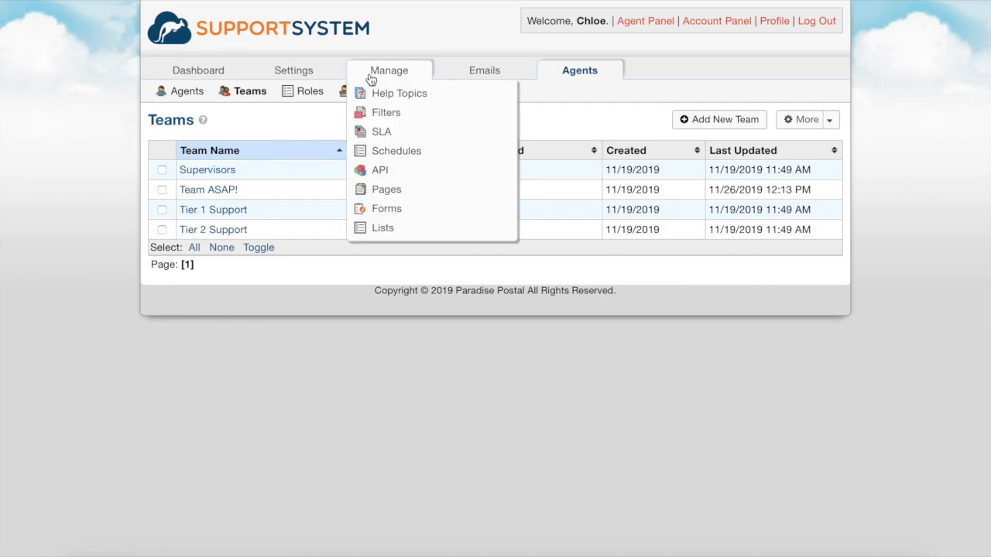
left_click(374, 93)
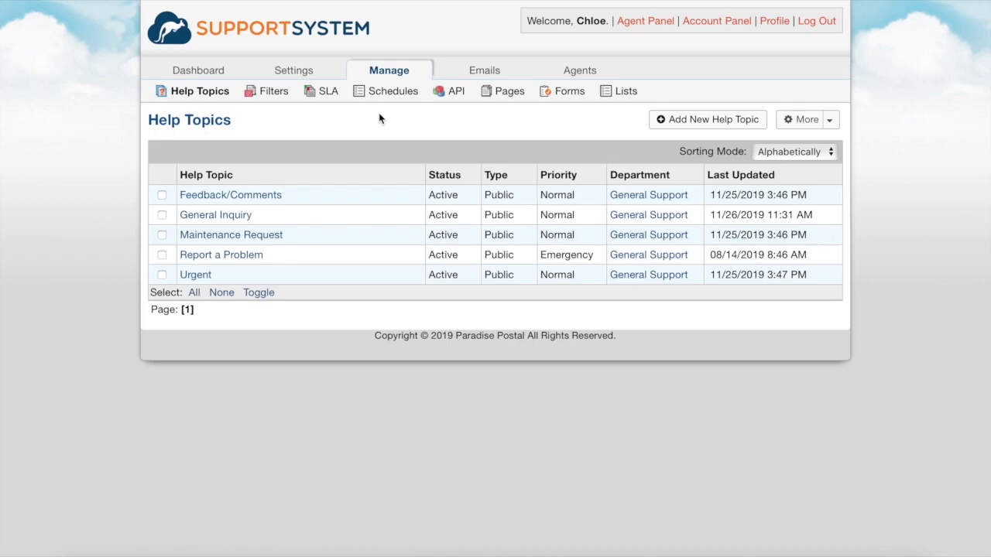
left_click(659, 126)
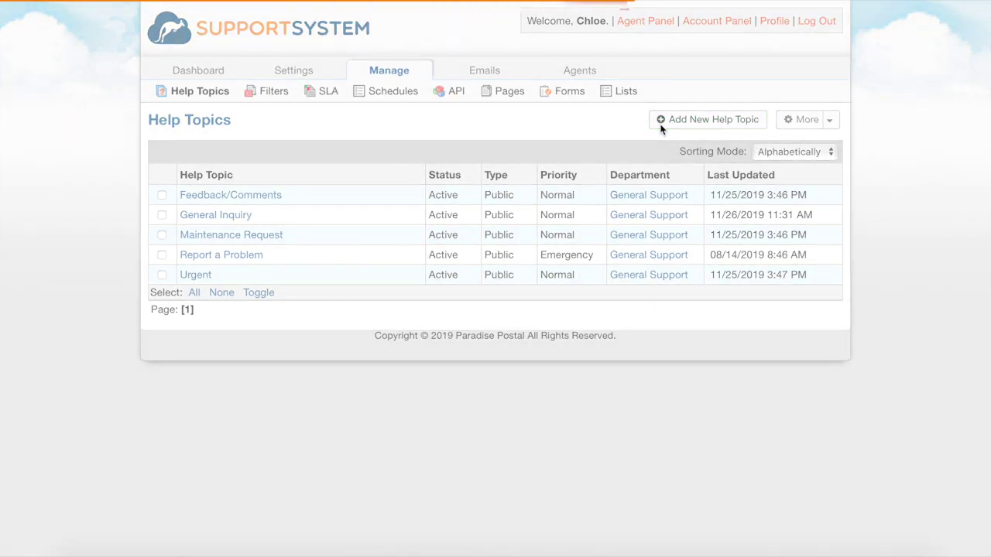
type("Other")
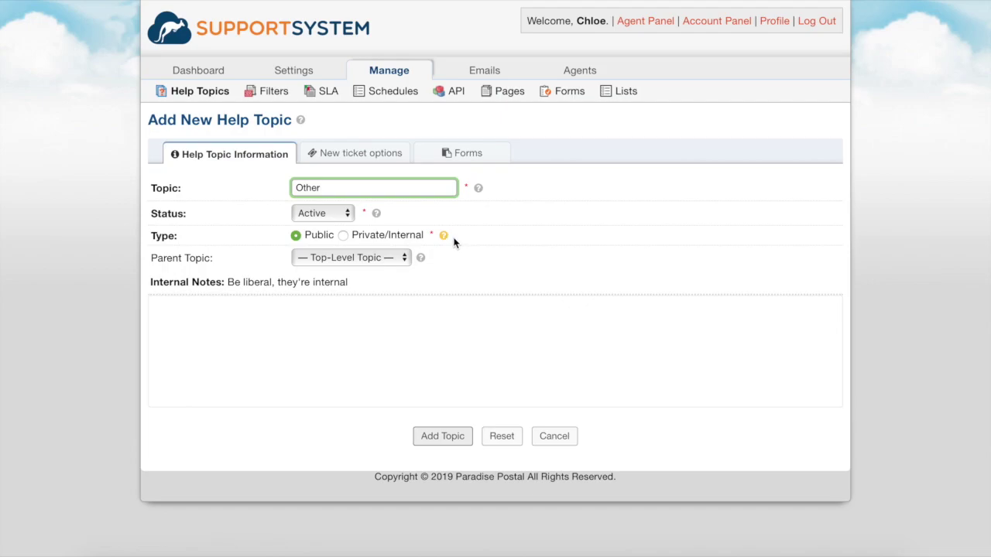
left_click(389, 256)
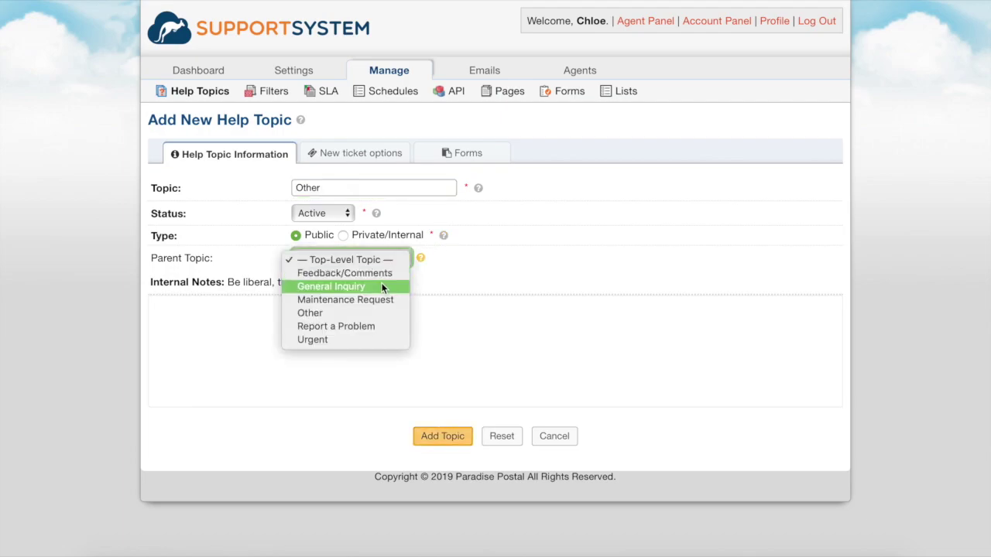
left_click(382, 287)
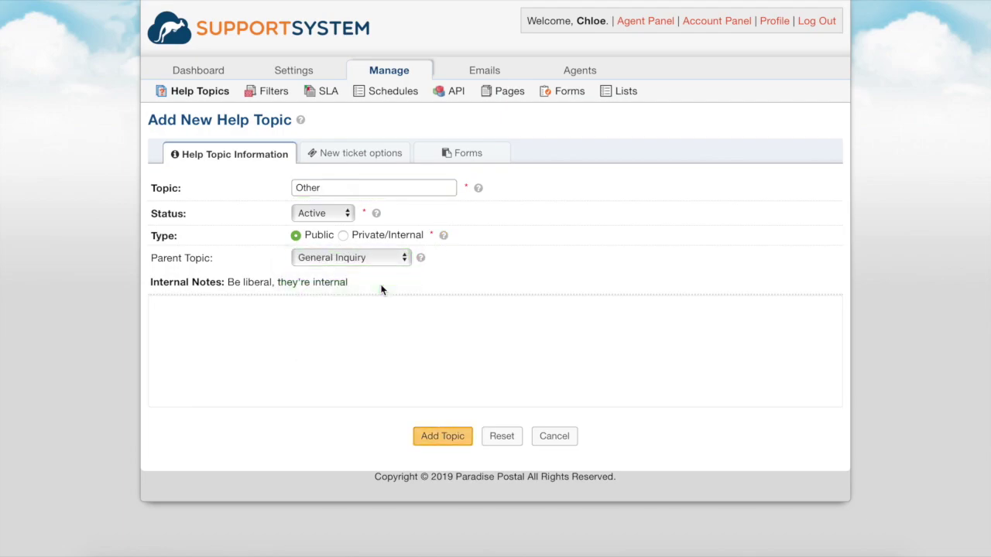
Step: In the help topic's new ticket options, set the department to General Support and the status to Open
left_click(390, 158)
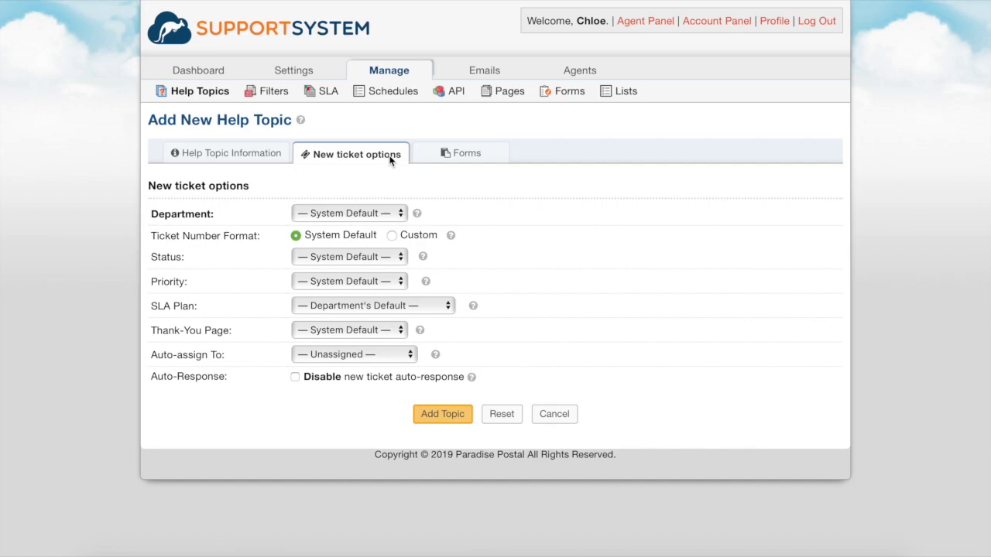
left_click(385, 211)
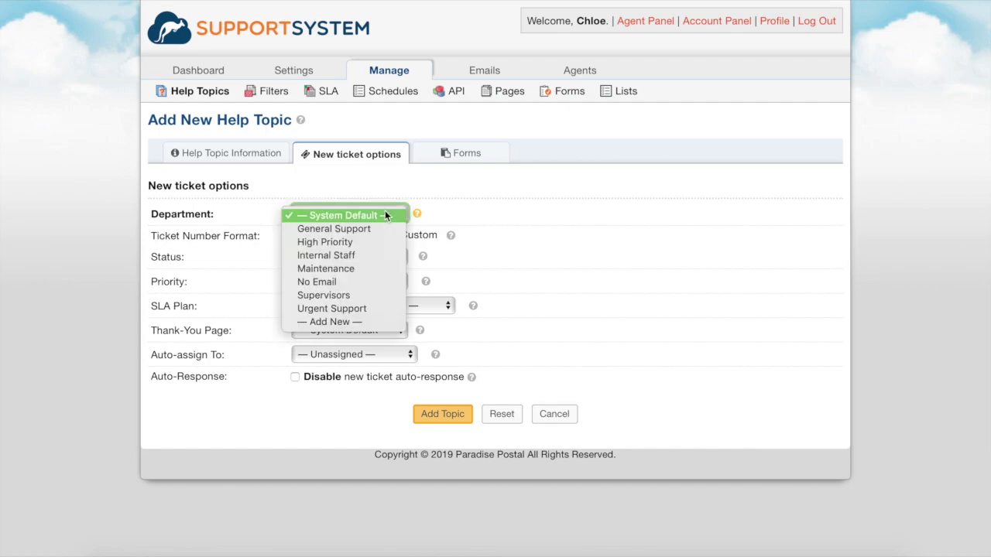
left_click(383, 228)
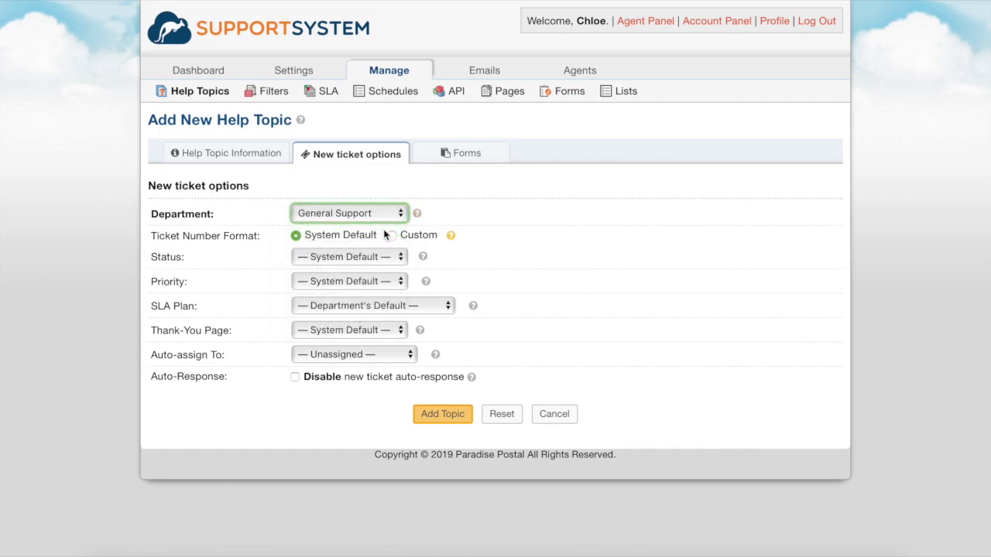
left_click(380, 256)
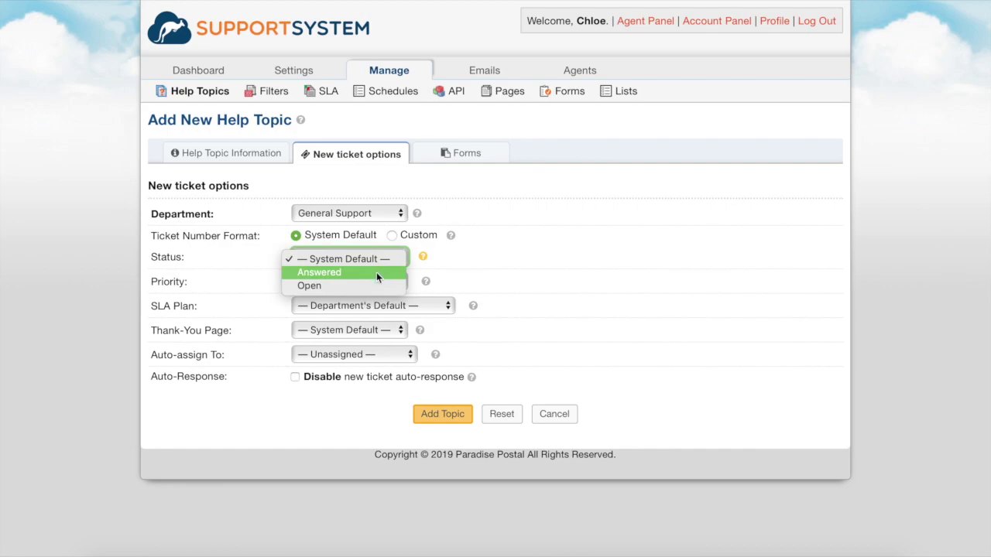
left_click(374, 286)
Step: Set the new help topic's ticket priority to Normal and its SLA plan to Default SLA (48 hours)
left_click(374, 281)
left_click(374, 308)
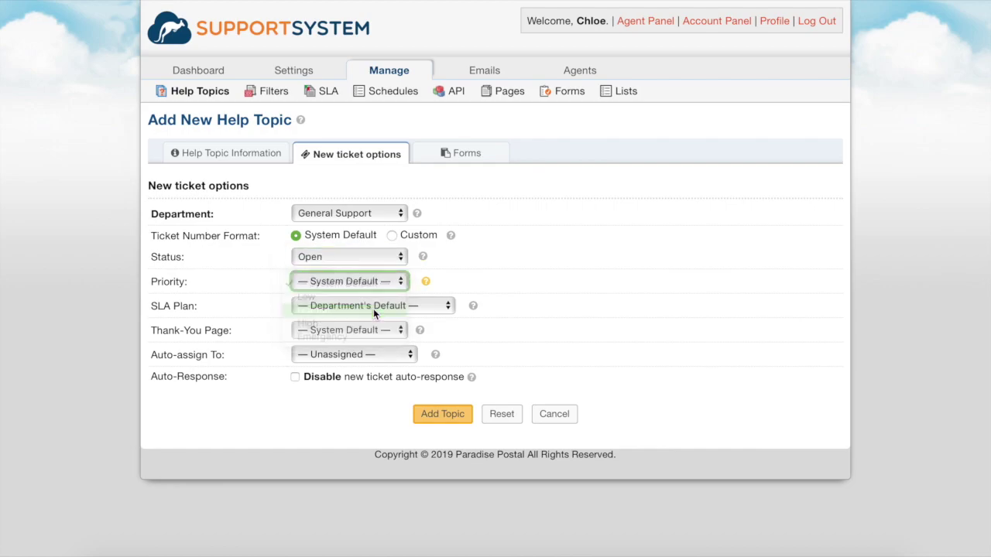
left_click(373, 307)
left_click(370, 334)
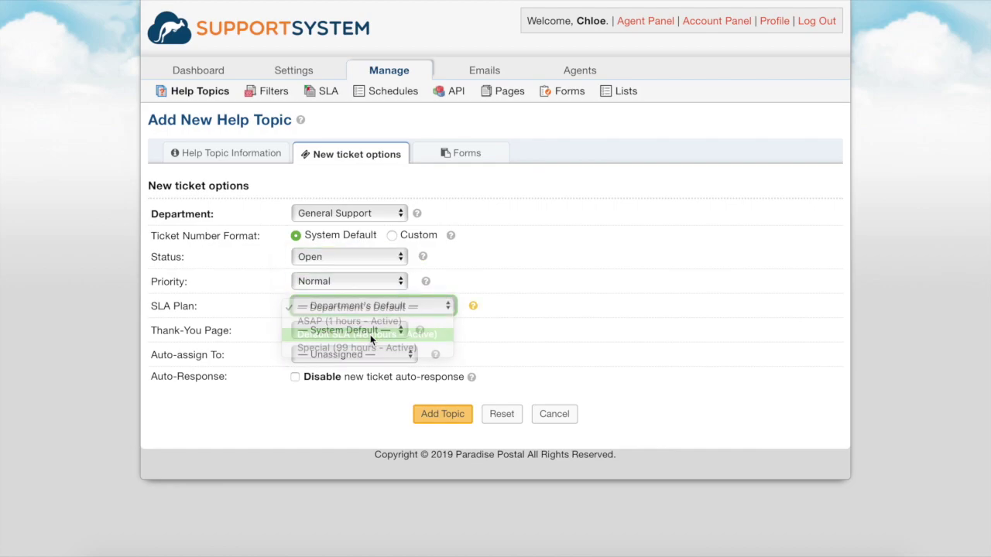
Step: Set the help topic's thank-you page to Thank You and auto-assign its tickets to the signed-in administrator's agent account
left_click(370, 335)
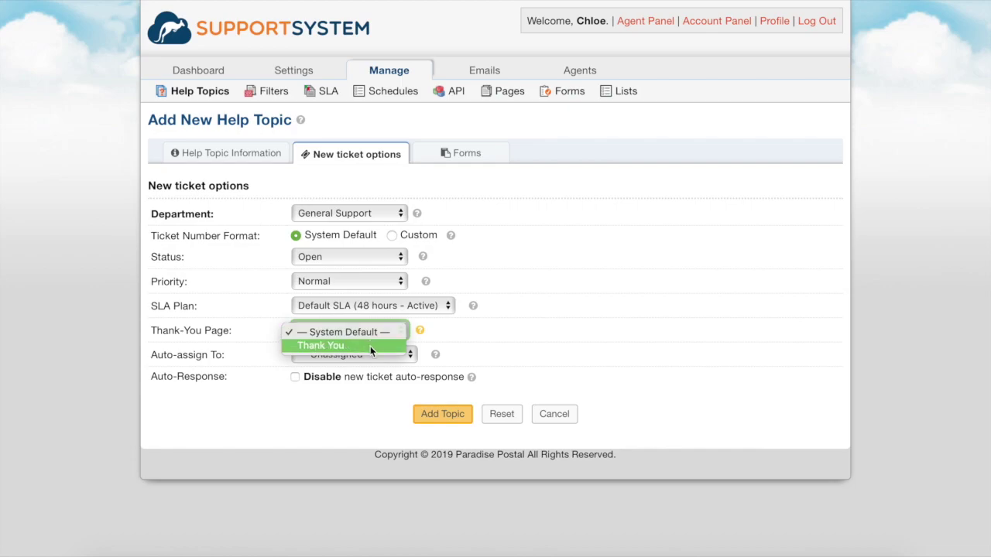
left_click(370, 346)
left_click(370, 352)
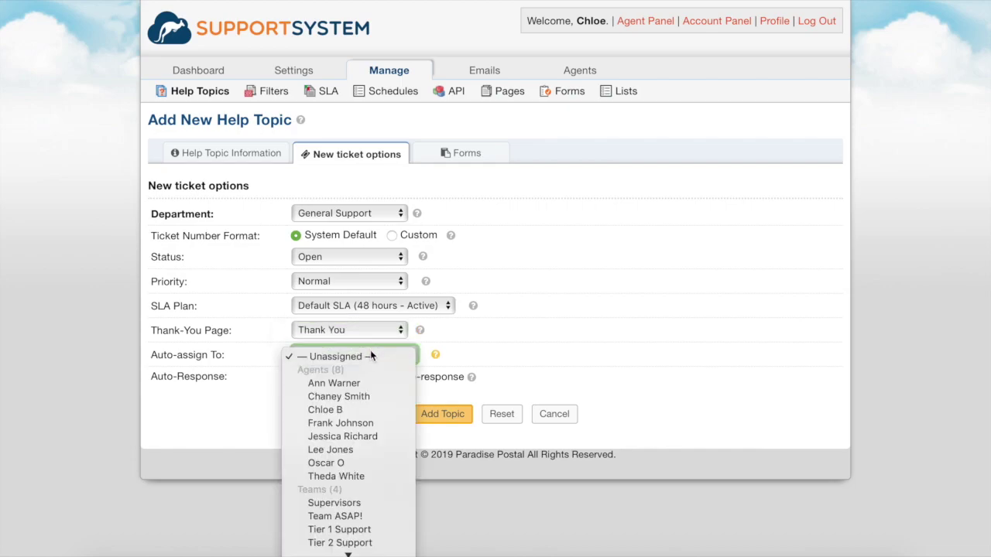
left_click(373, 410)
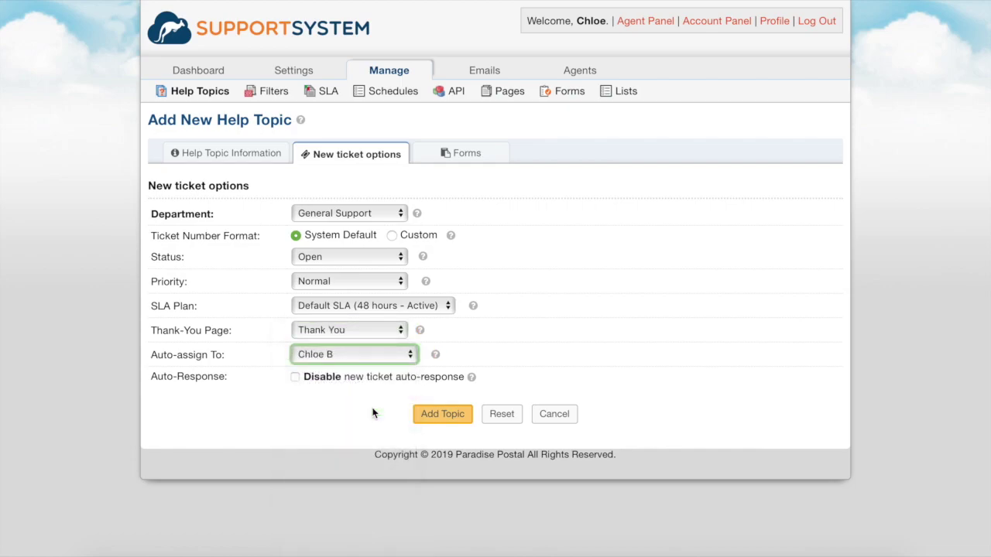
left_click(372, 413)
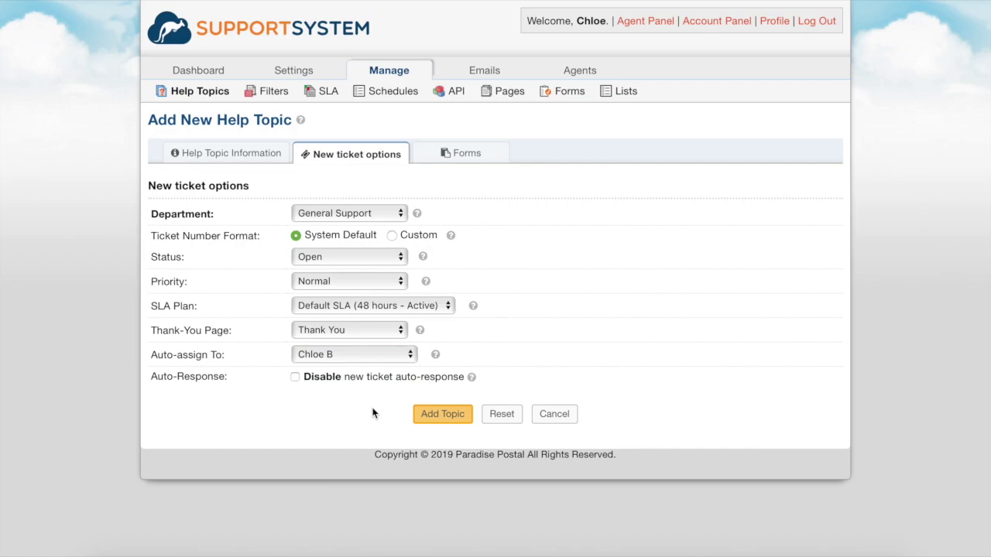
Step: Add the Custom Fields form to the help topic's forms and save the new topic
left_click(460, 161)
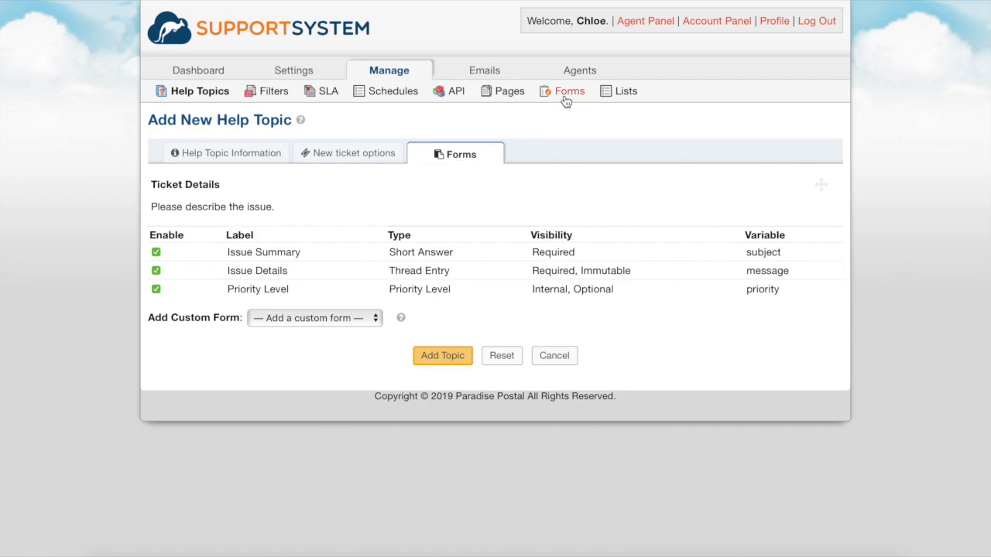
left_click(326, 317)
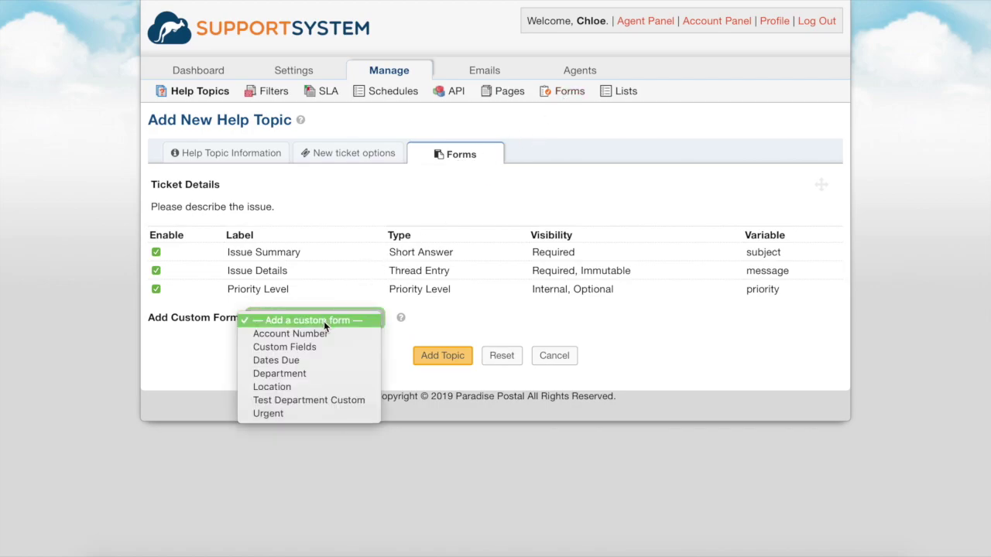
left_click(321, 346)
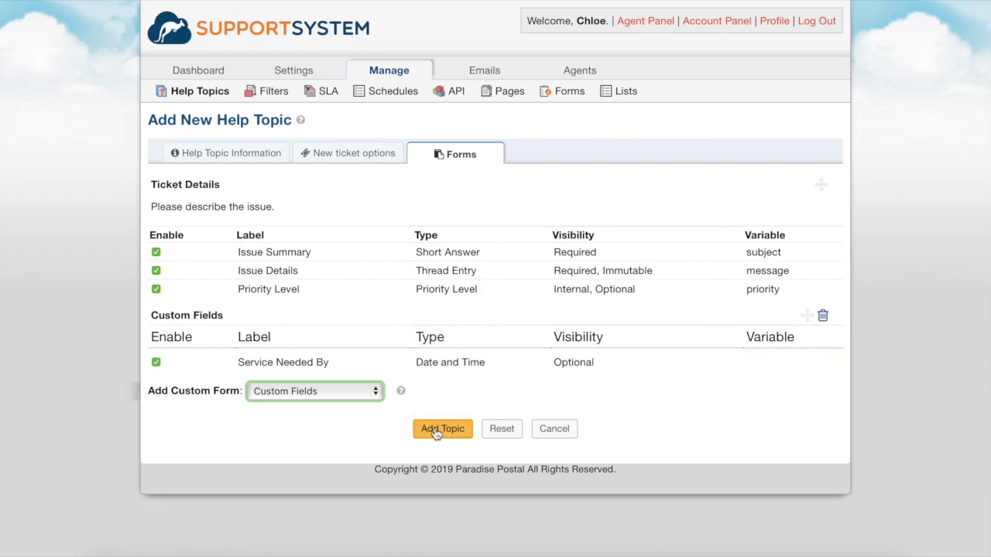
left_click(437, 430)
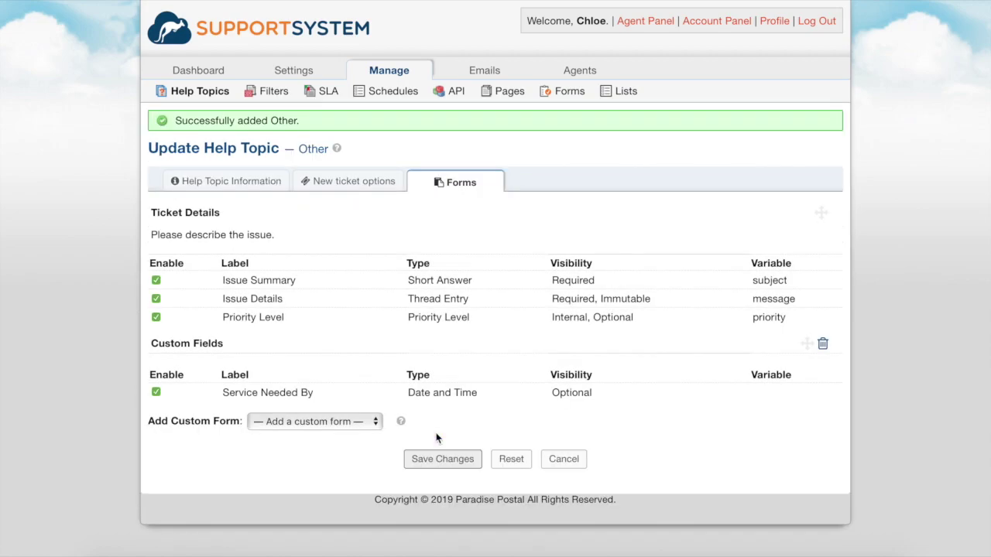
Step: Start a new system email address, entering the company's support email and the email name Support
mouse_move(487, 71)
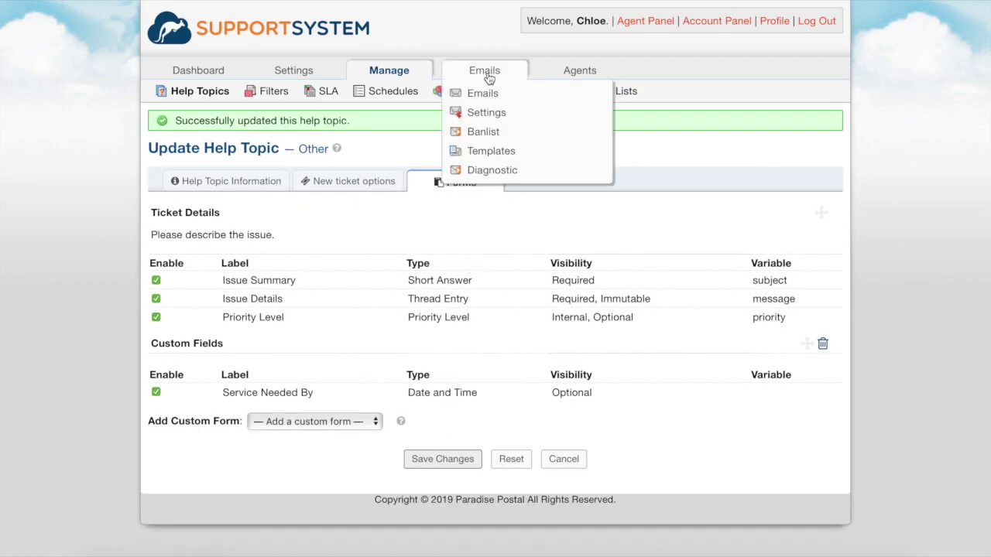
left_click(483, 94)
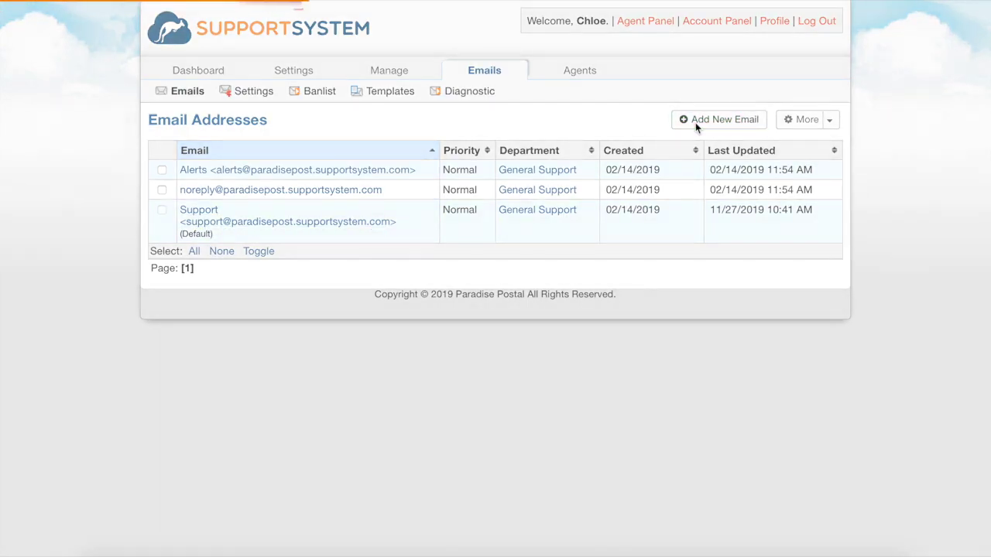
left_click(695, 123)
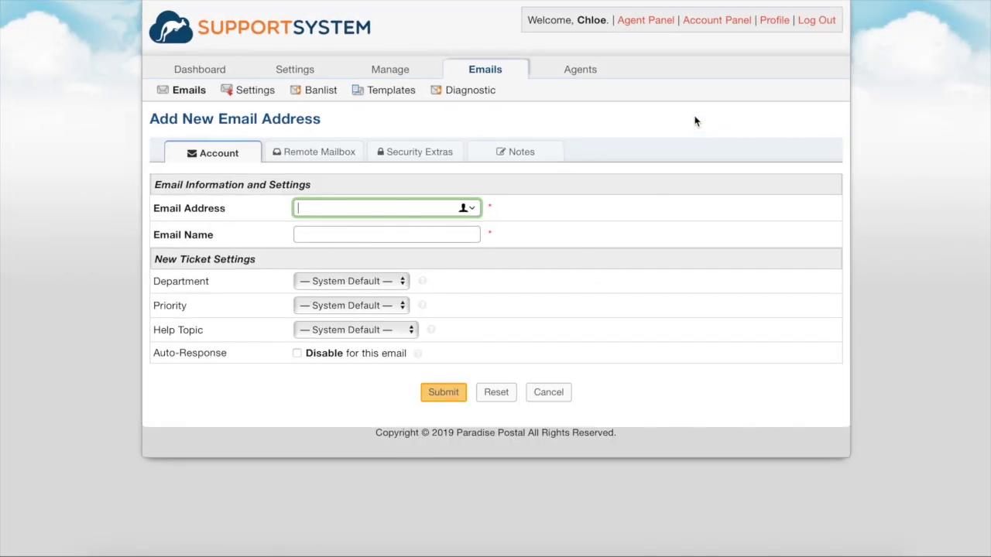
type("support@yourcompany.com")
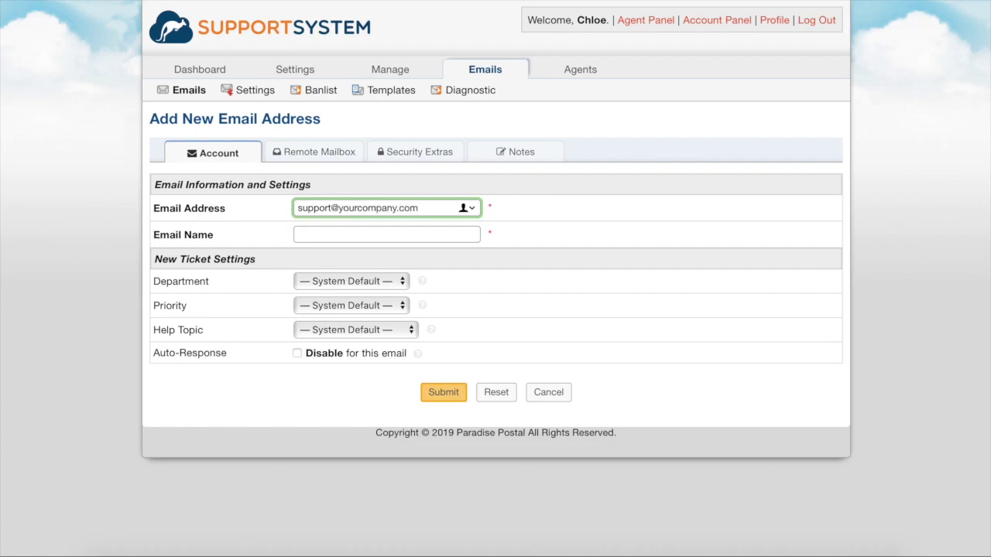
key("Tab")
type("Support")
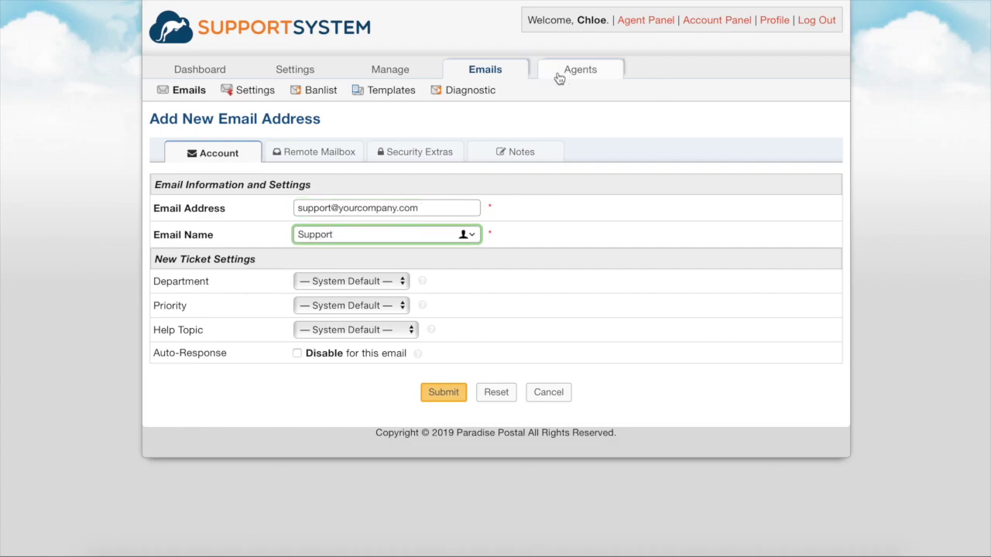
Step: In the new email's remote mailbox settings, enter the support email as the username and fill in the mailbox password
left_click(338, 160)
left_click(334, 209)
type("support@")
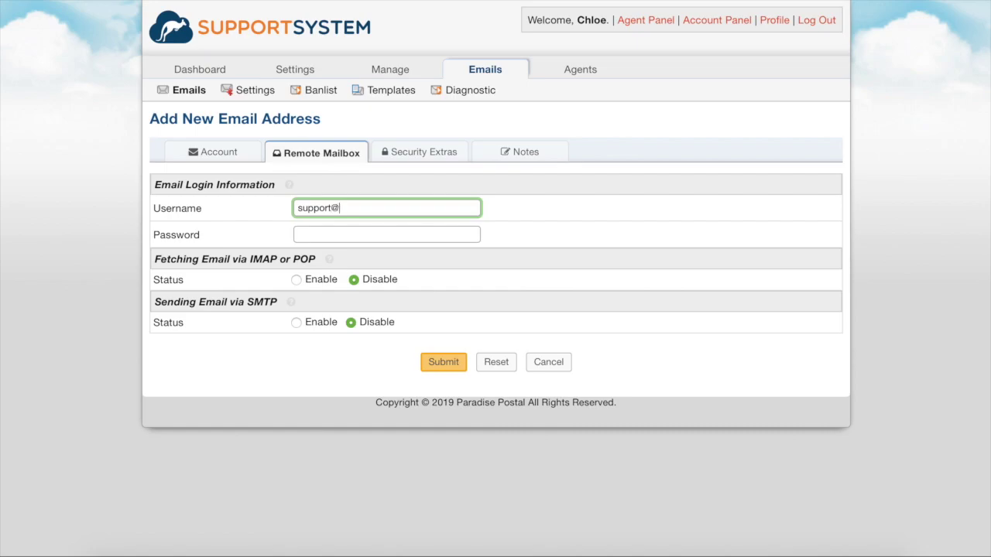
type("yourcompany.com")
key("Tab")
type("•••••••")
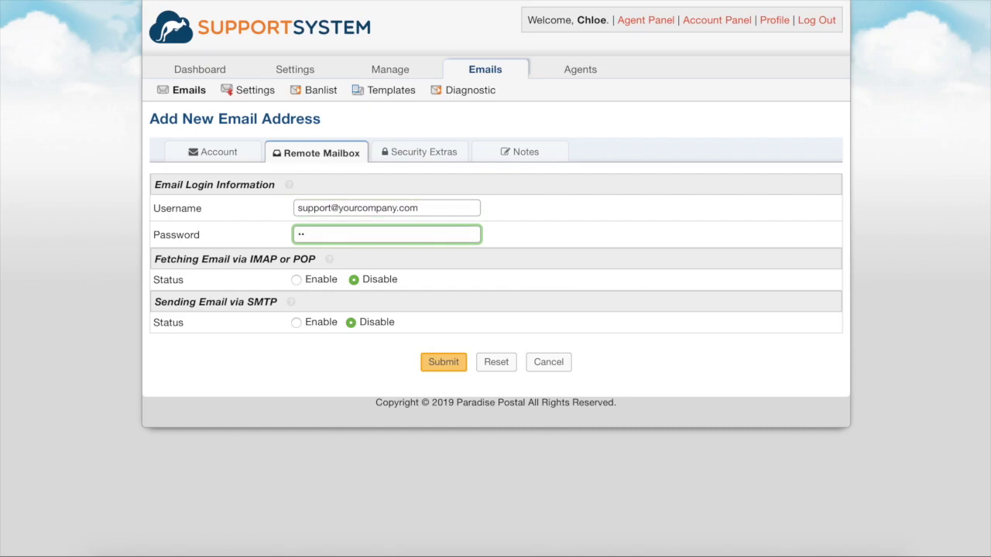
Step: Enable fetching email via IMAP or POP and sending email via SMTP for the new address
left_click(296, 280)
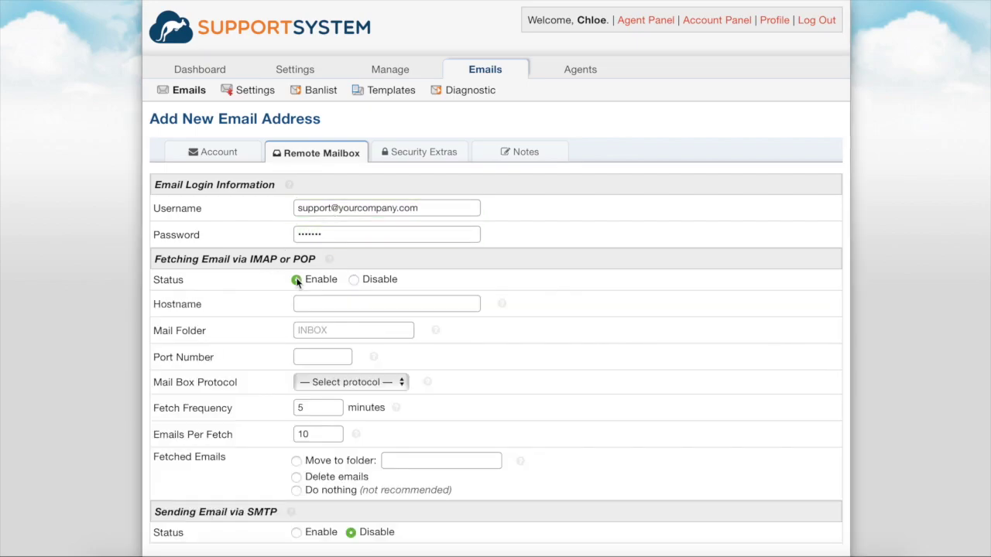
scroll(296, 279, "down", 2)
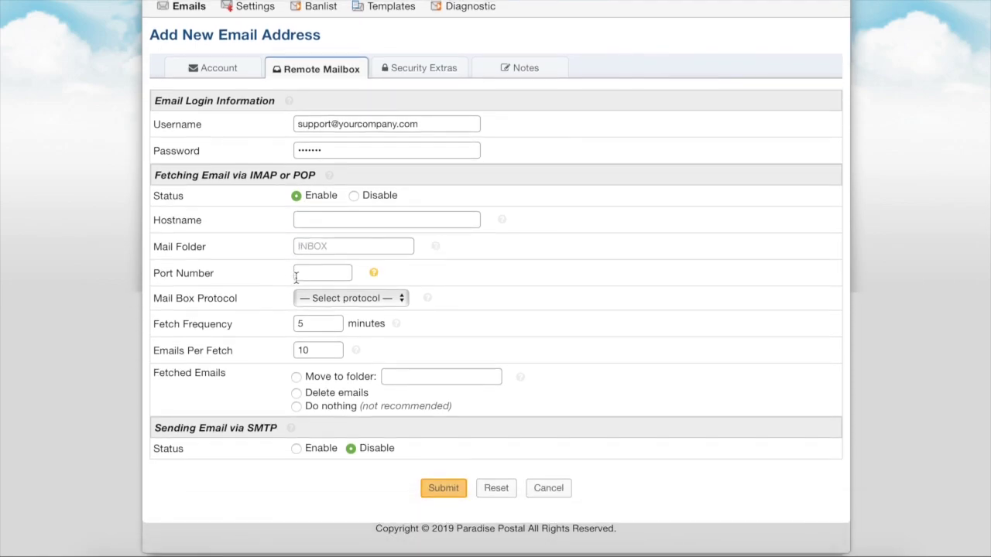
left_click(297, 449)
scroll(298, 456, "down", 2)
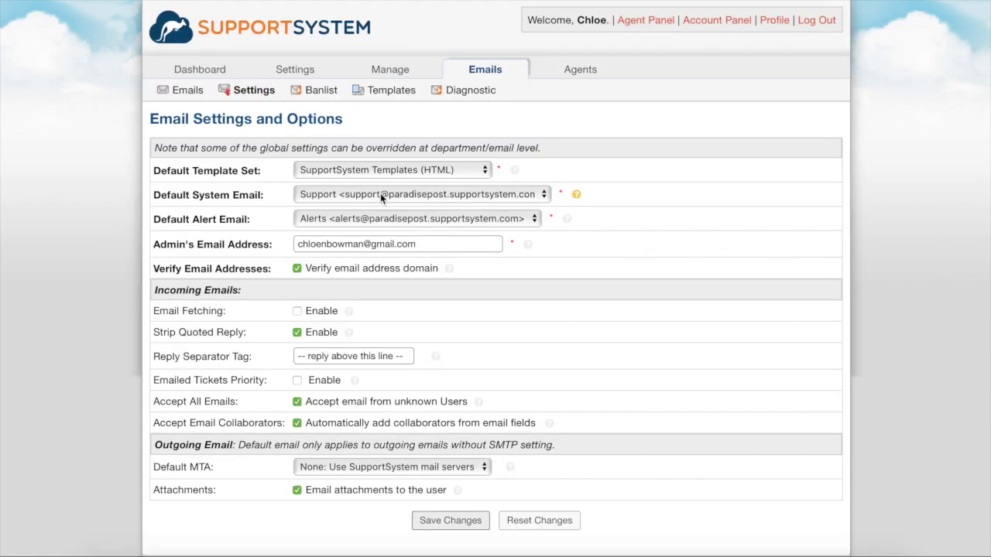
Step: In the email settings, set the default system email to the newly added company support address and enable email fetching
left_click(340, 199)
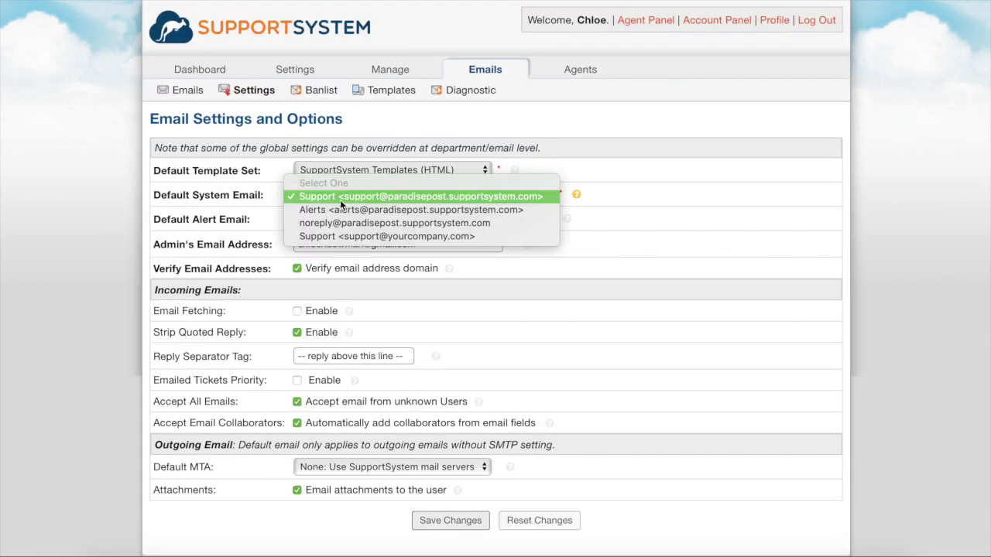
left_click(341, 236)
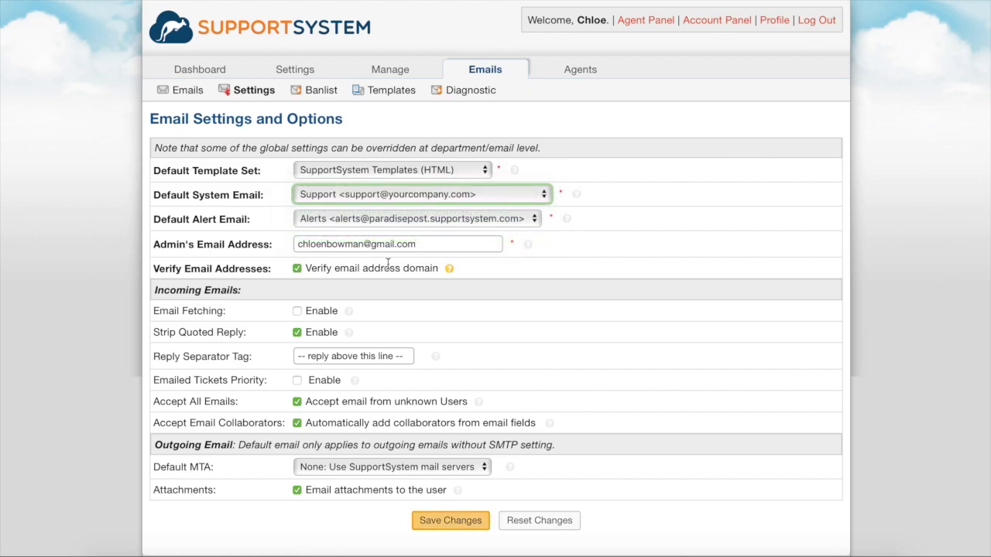
left_click(297, 311)
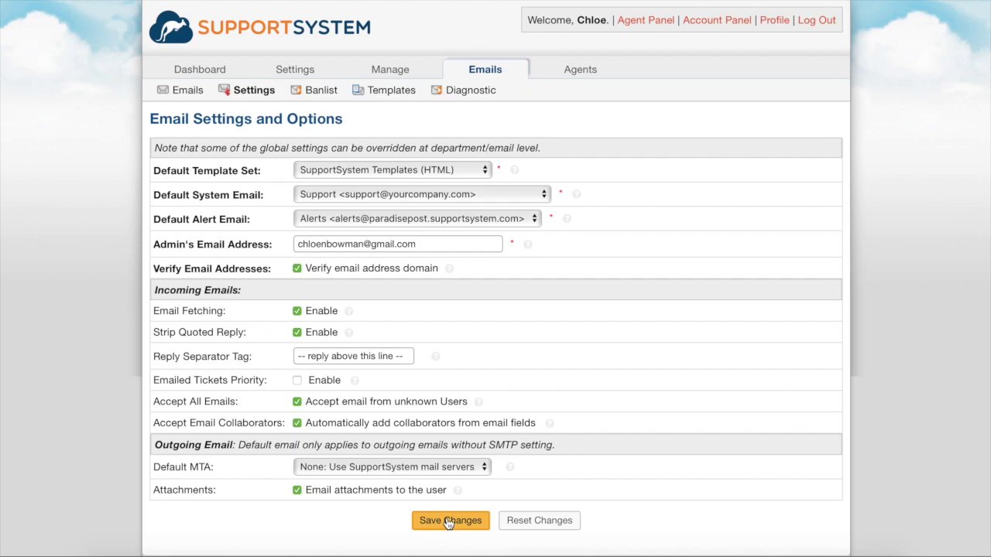
Step: Review the subscription plans in the Account Panel and switch the billing period to Annually
left_click(732, 21)
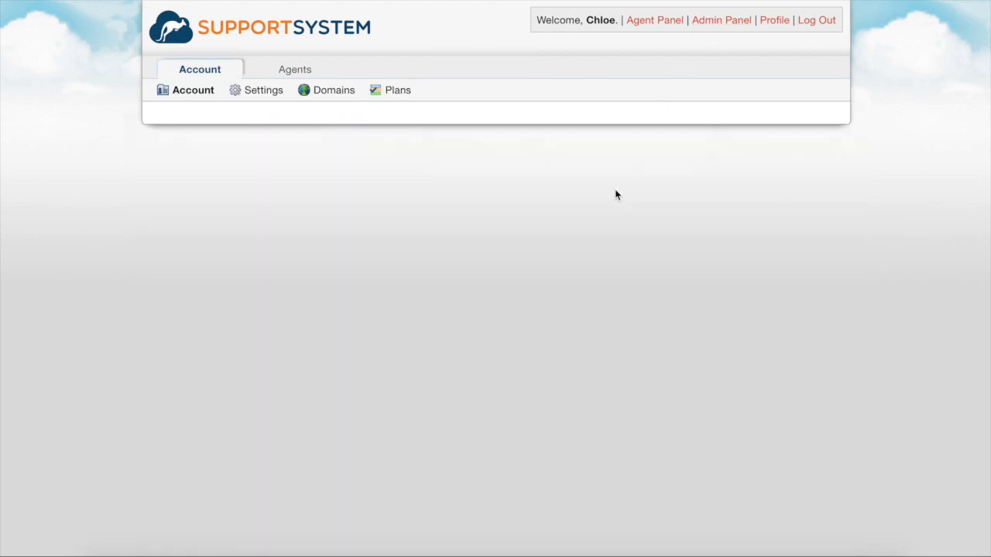
left_click(413, 91)
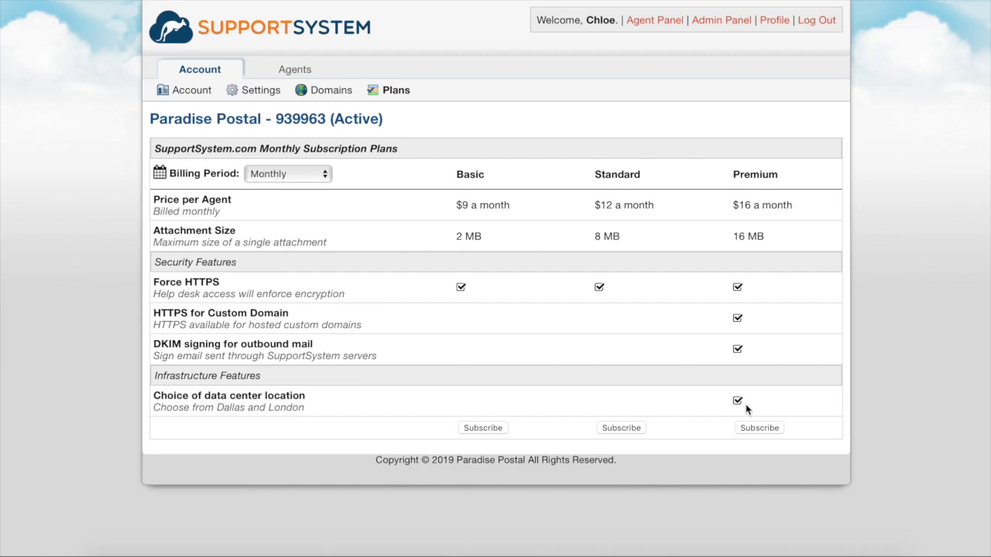
left_click(308, 177)
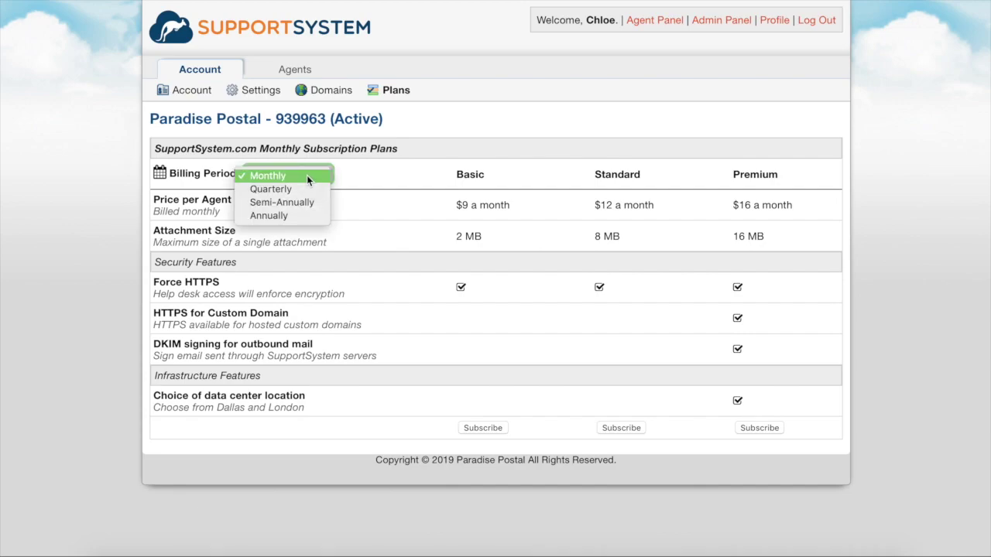
left_click(306, 219)
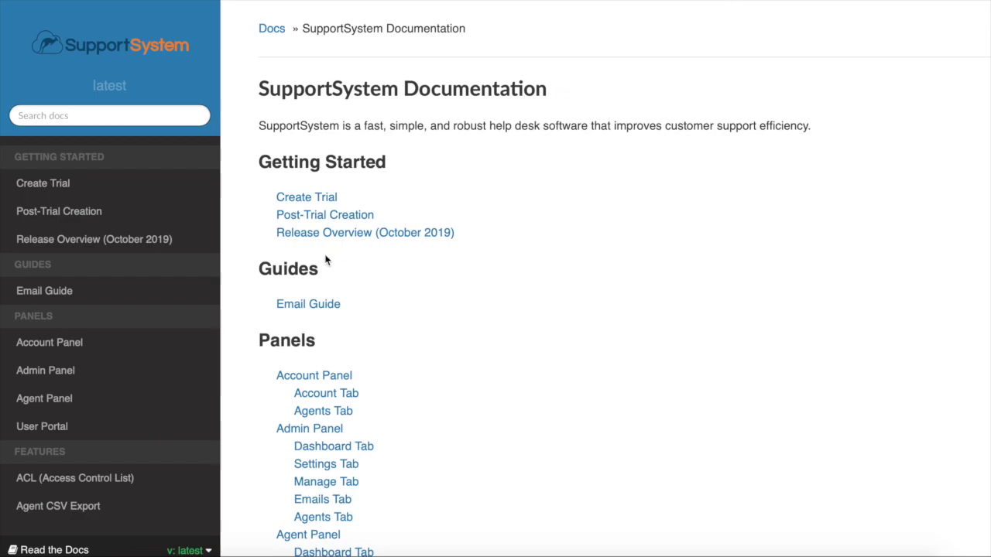
Step: Read the Email Guide in the SupportSystem documentation
left_click(173, 303)
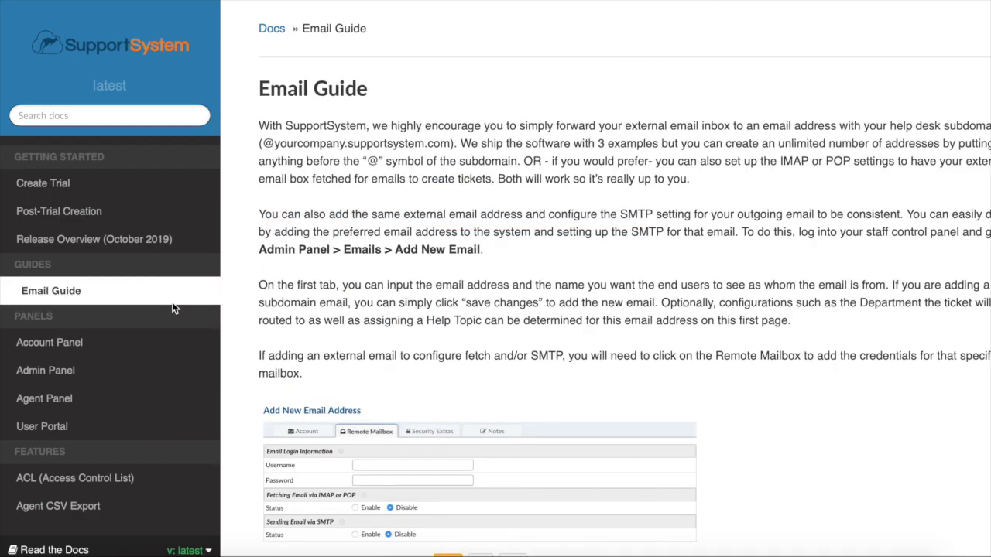
scroll(265, 308, "down", 15)
scroll(265, 307, "down", 3)
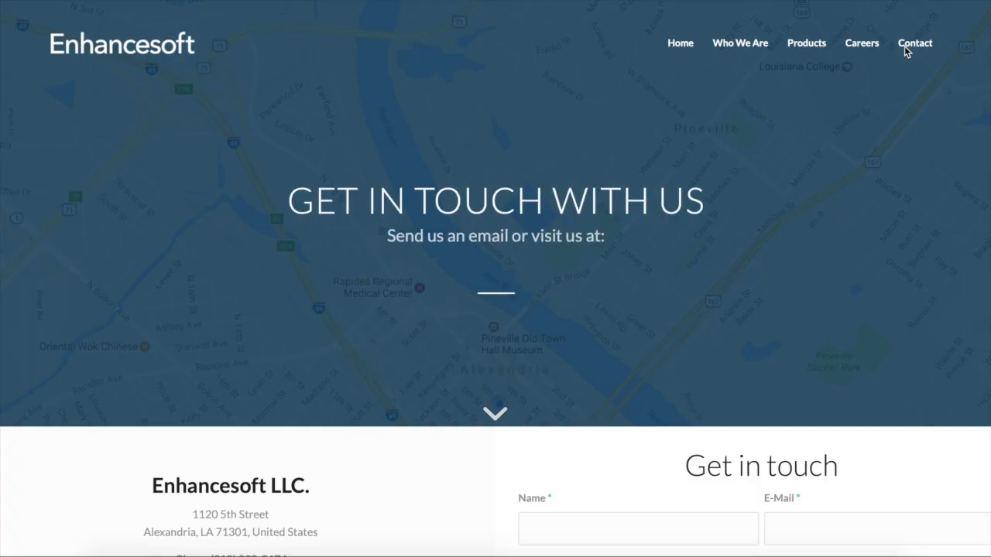
Step: Review the contact details and the Get in touch form on the Enhancesoft contact page
scroll(904, 46, "down", 3)
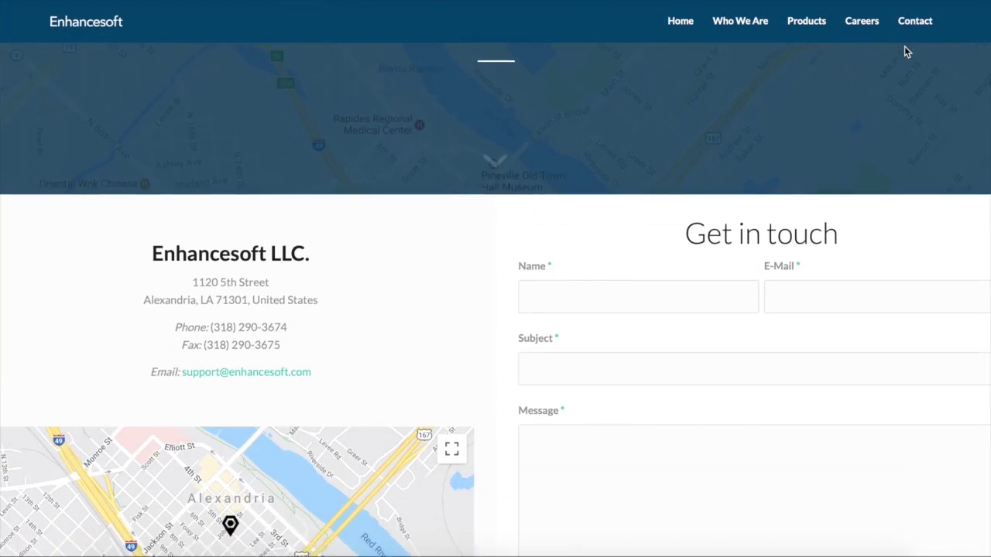
scroll(905, 50, "down", 2)
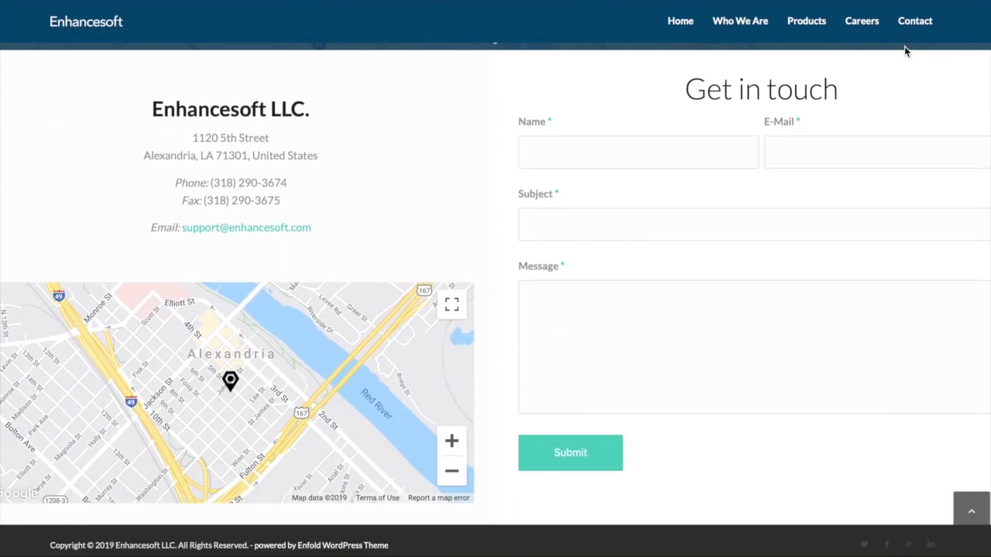